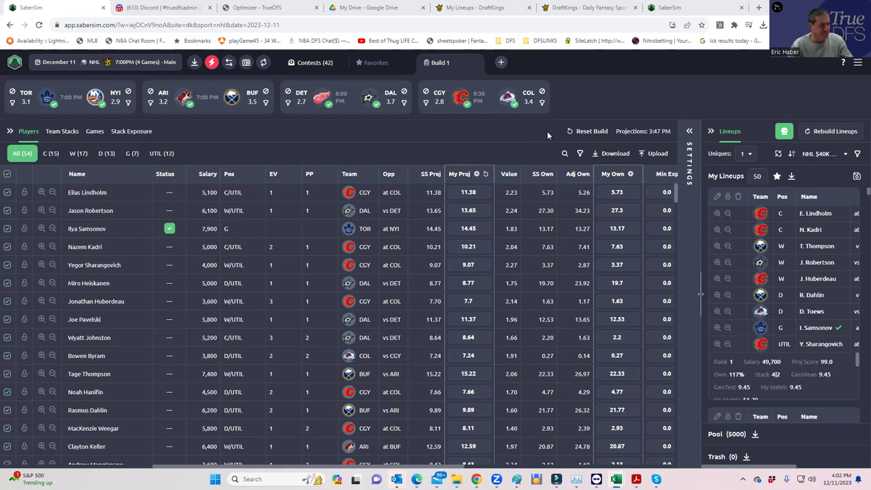
Bring up File Explorer's recent folders list from the taskbar.
right_click(397, 479)
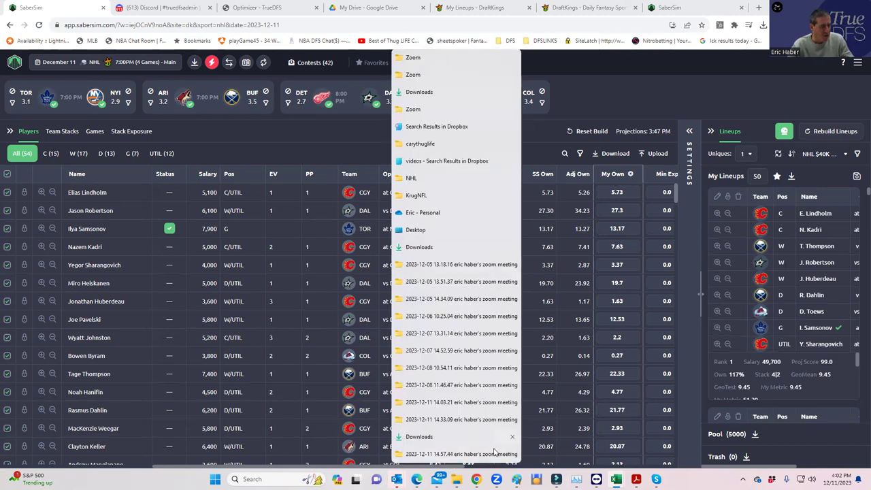
Switch to the NHLDK_Proj workbook and inspect the value scores in cells G2 and G5.
key("Escape")
left_click(616, 479)
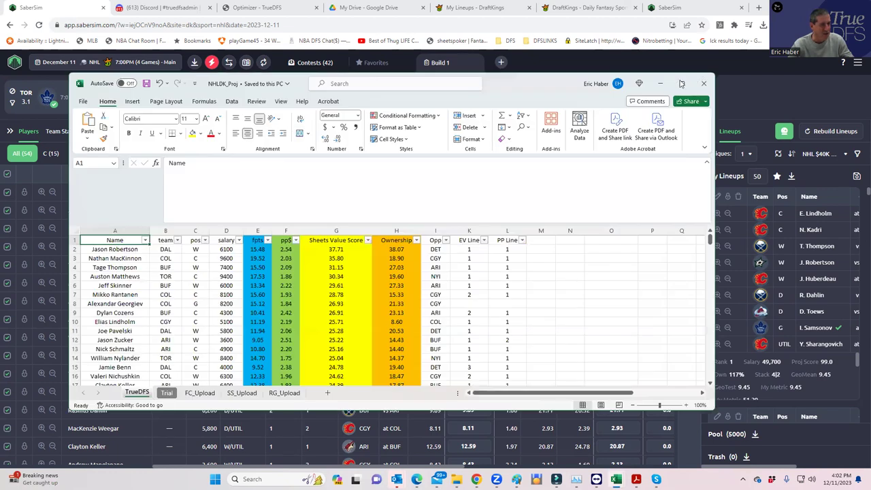
left_click(684, 80)
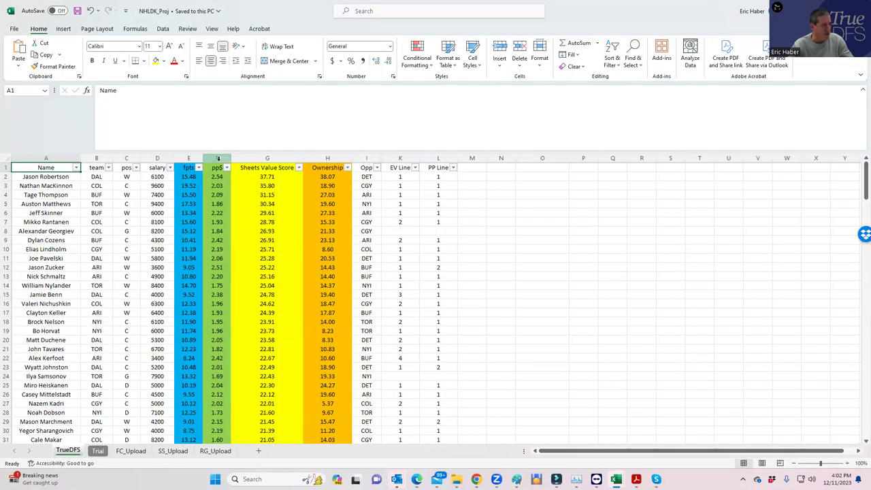
left_click(267, 178)
left_click(272, 203)
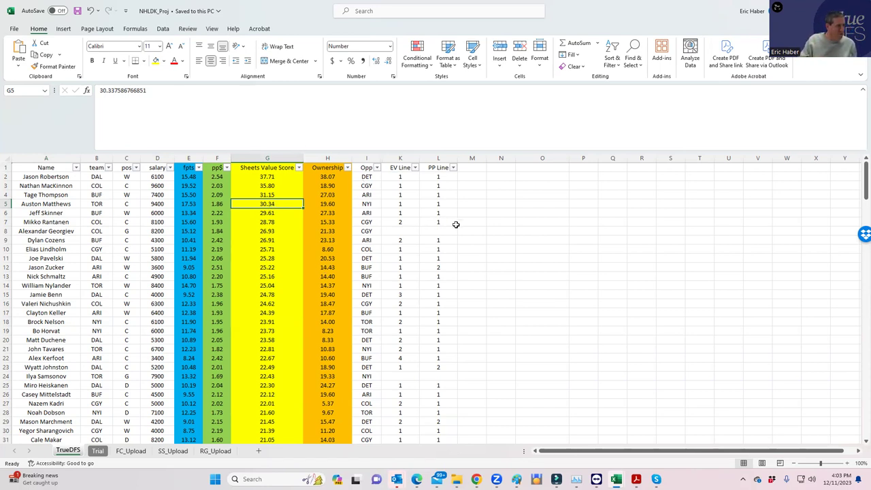
left_click(157, 240)
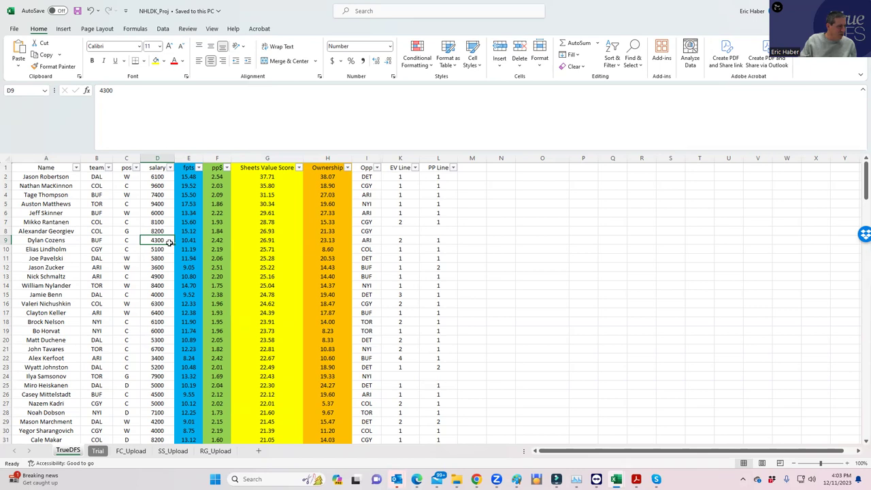
left_click_drag(161, 178, 159, 239)
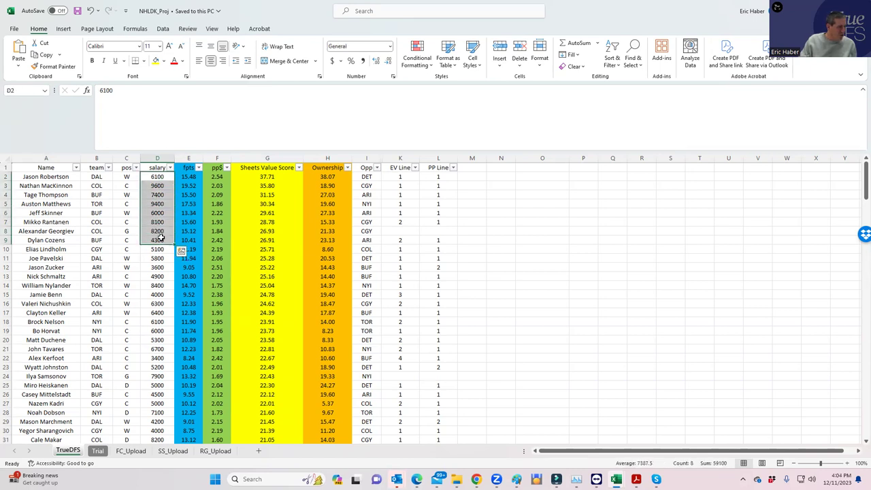
left_click(158, 239)
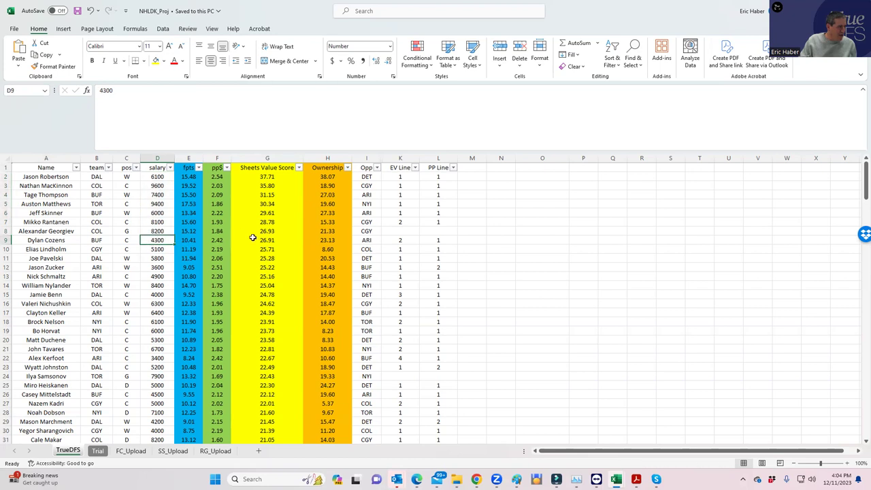
left_click(435, 240)
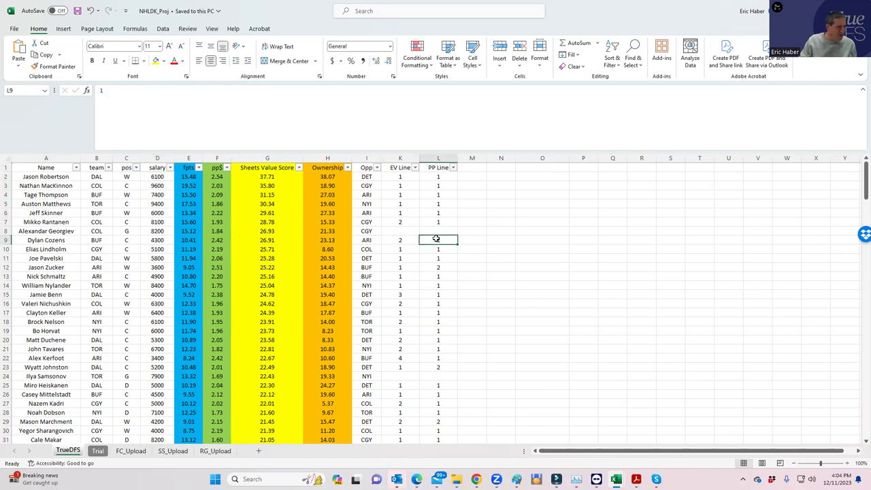
left_click(386, 242)
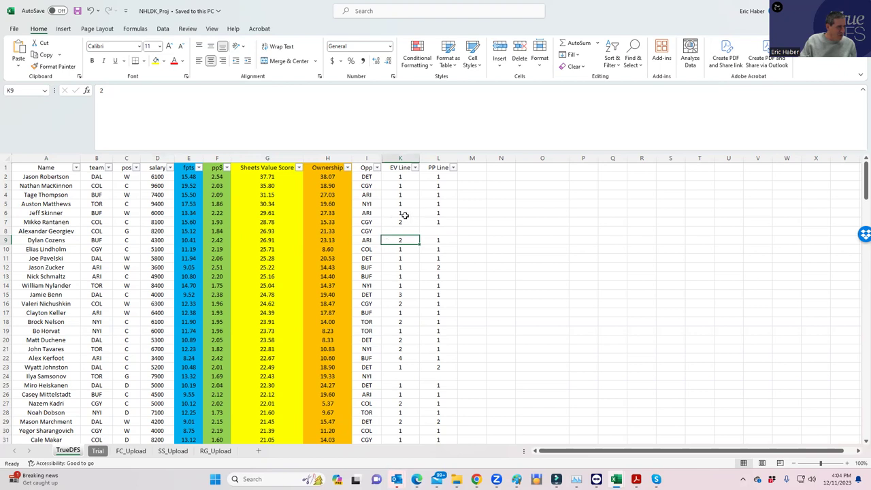
left_click(397, 212)
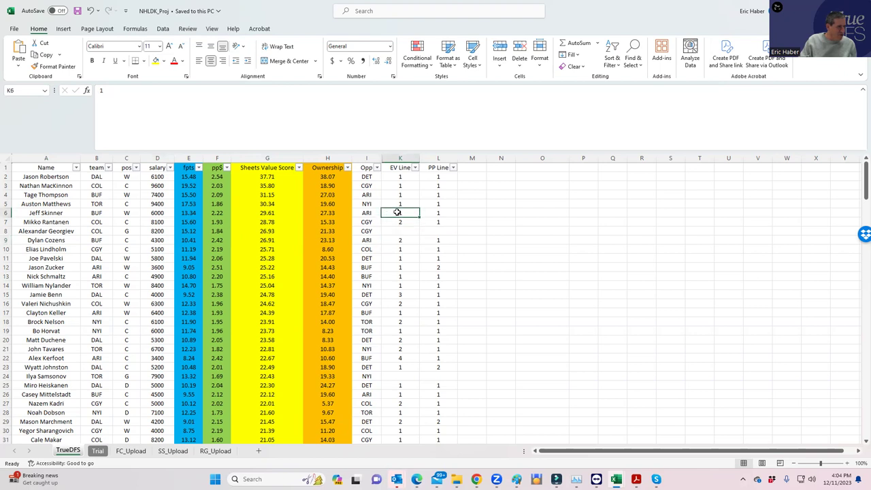
left_click(436, 212)
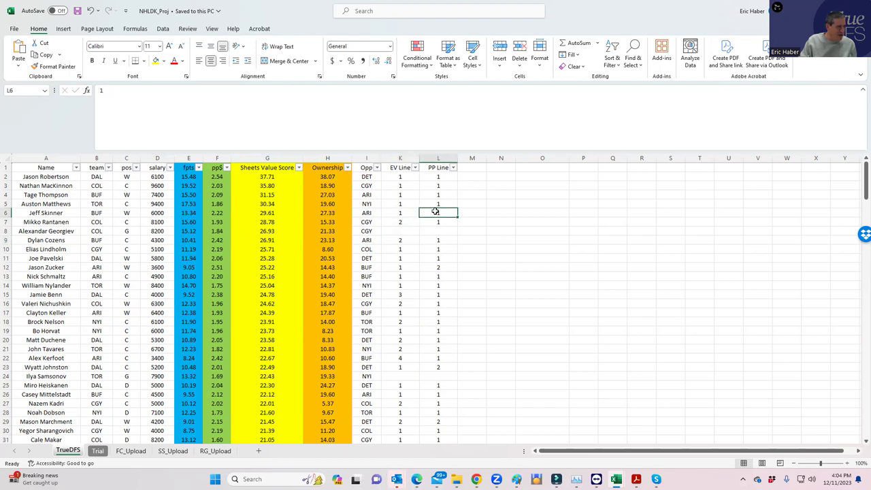
left_click(97, 194)
left_click(396, 195)
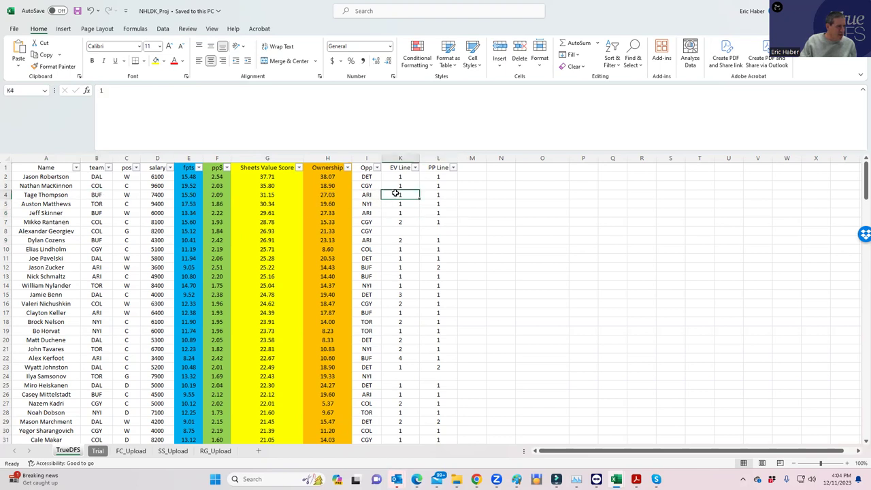
left_click(439, 195)
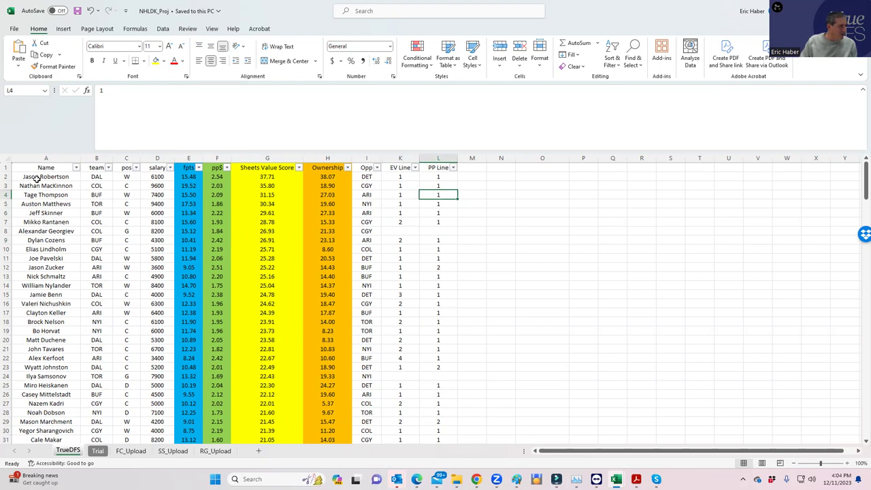
left_click(97, 194)
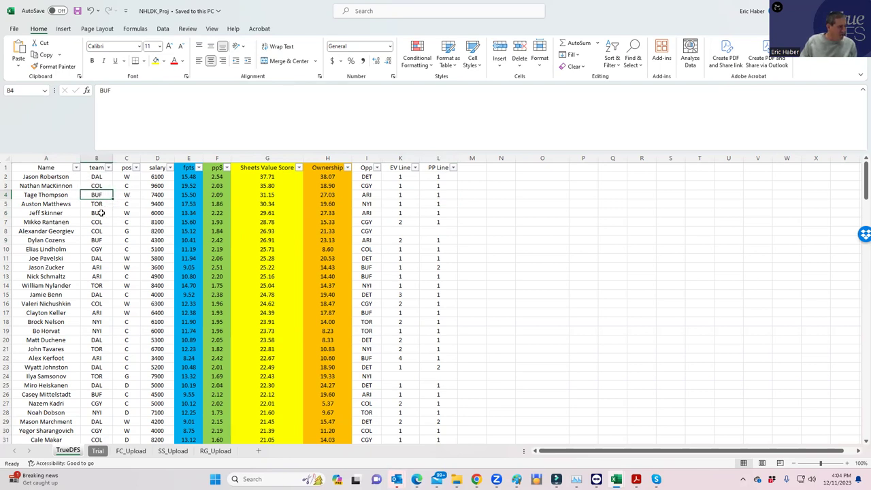
left_click(101, 212)
left_click(101, 241)
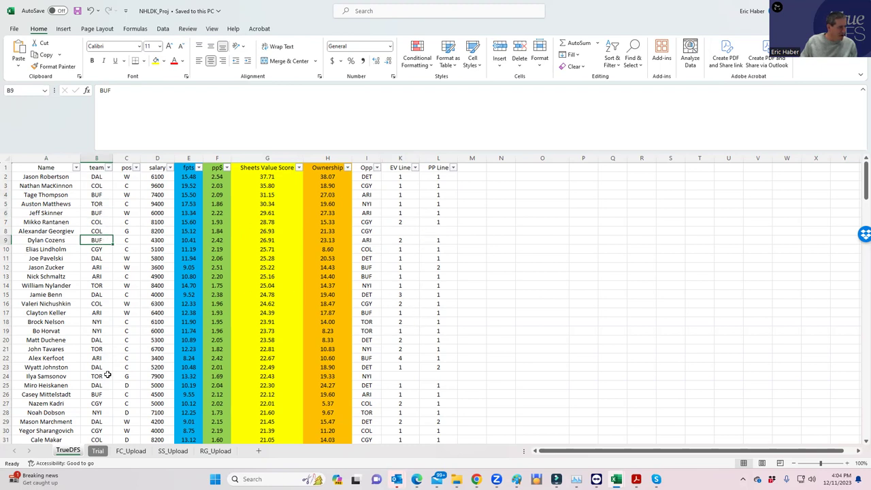
left_click(109, 394)
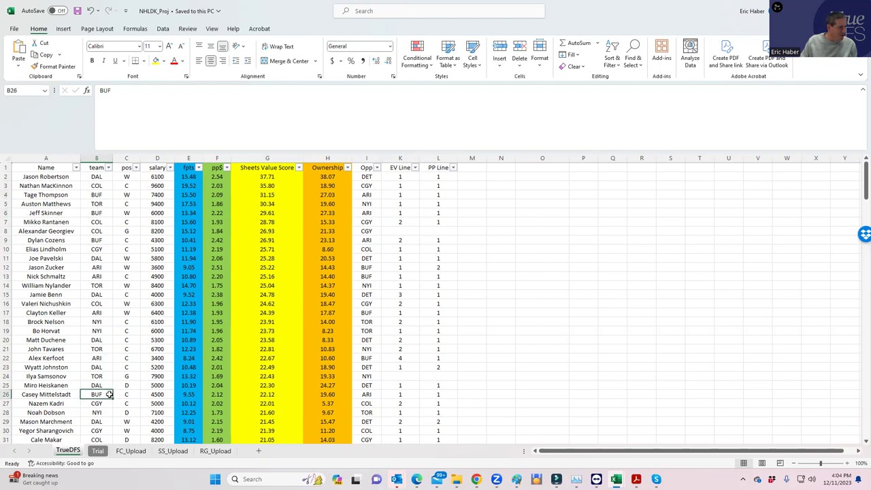
left_click(440, 395)
left_click(132, 394)
left_click(151, 394)
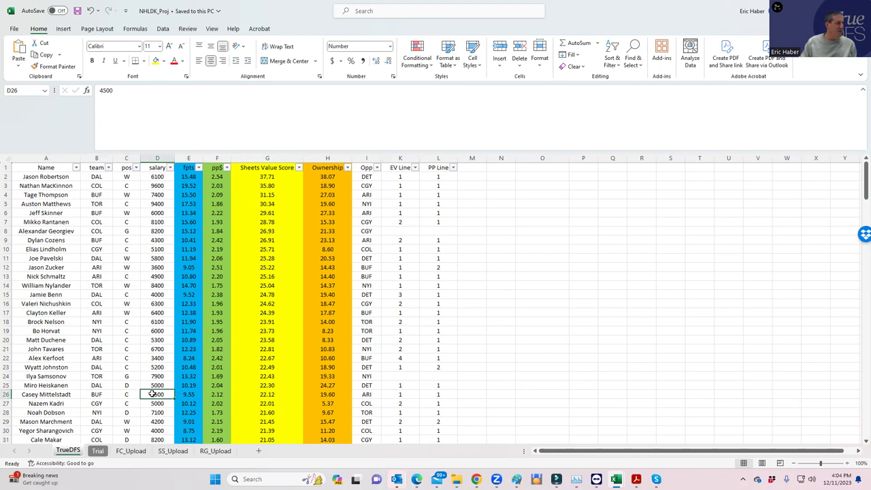
left_click(155, 177)
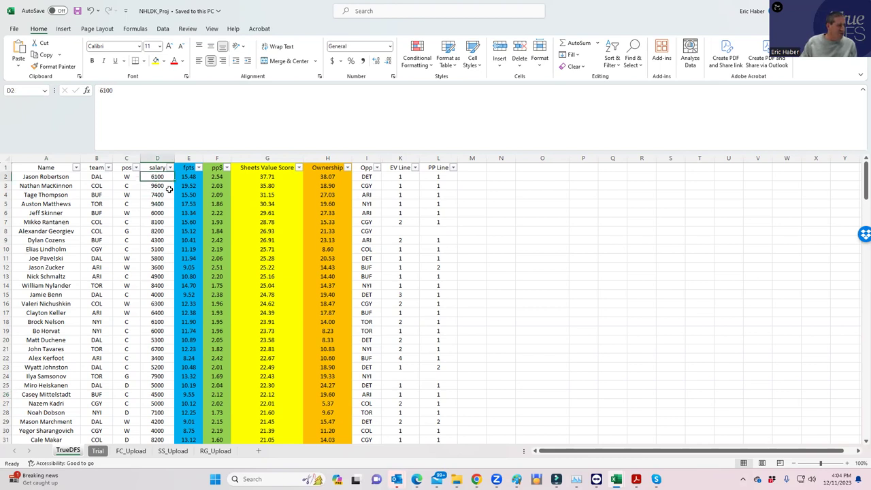
left_click(155, 294)
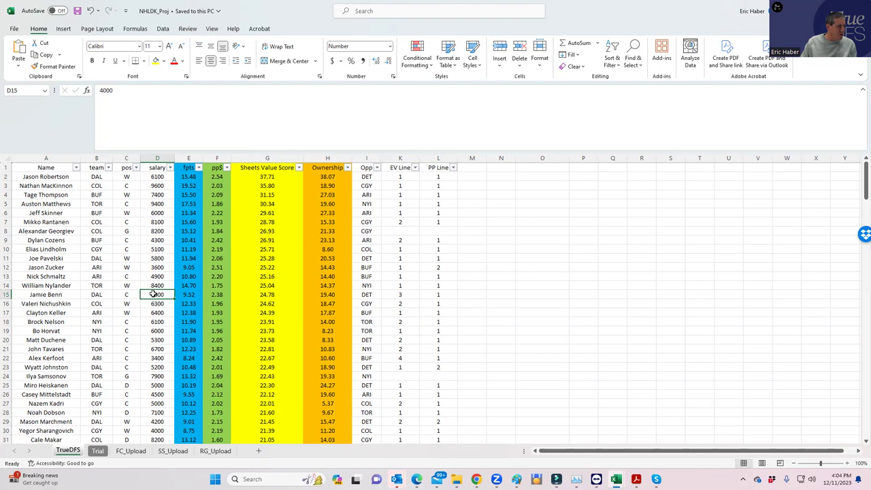
left_click(389, 295)
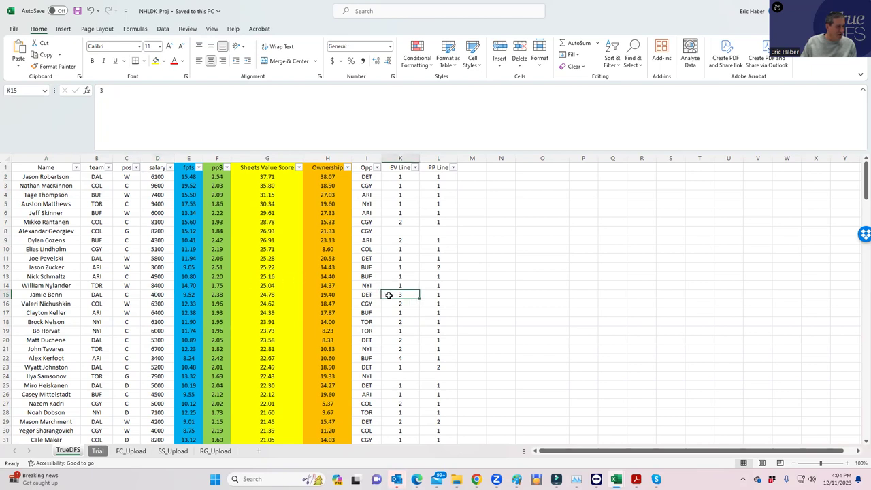
left_click(429, 295)
left_click(124, 340)
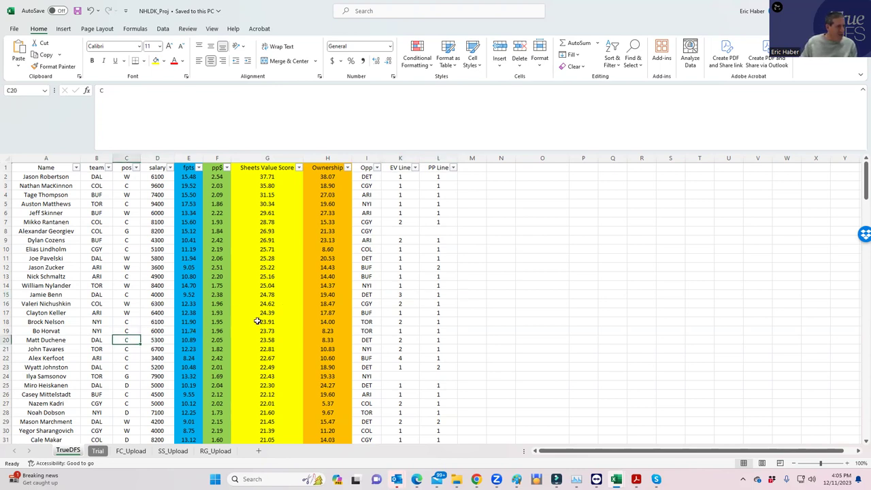
left_click(439, 340)
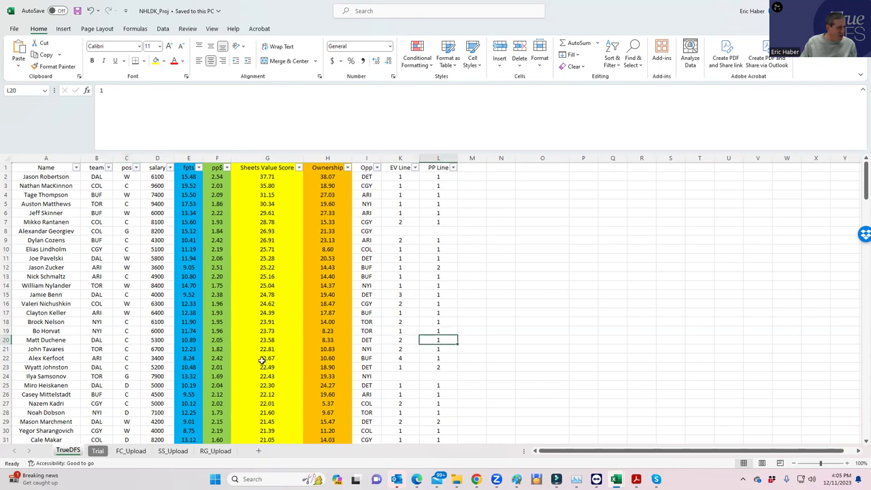
left_click(125, 342)
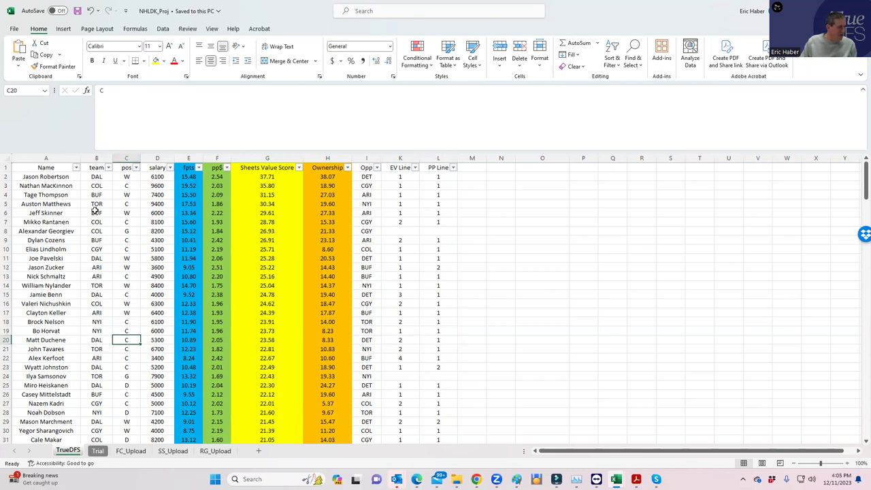
left_click(133, 366)
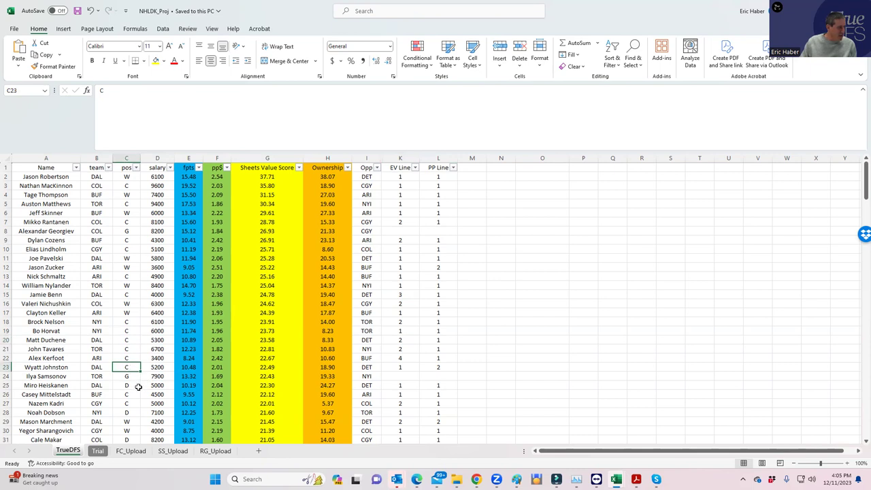
left_click(130, 385)
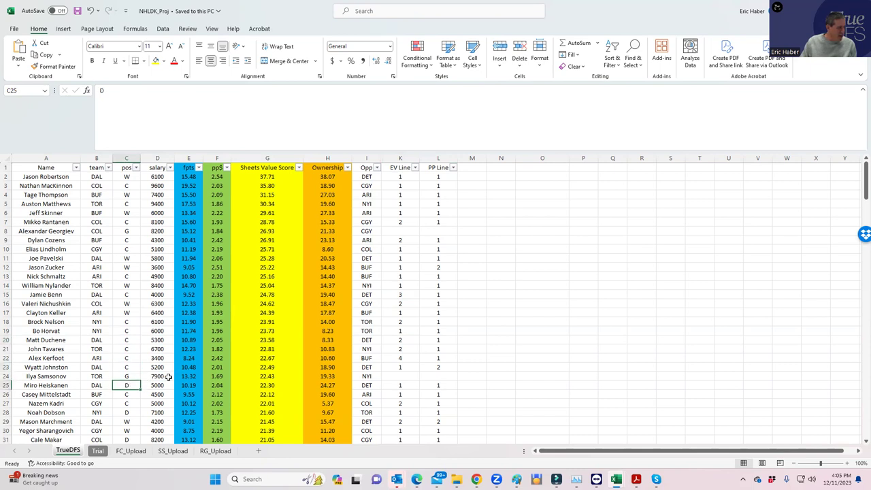
left_click(435, 385)
left_click(159, 364)
left_click(391, 365)
left_click(440, 365)
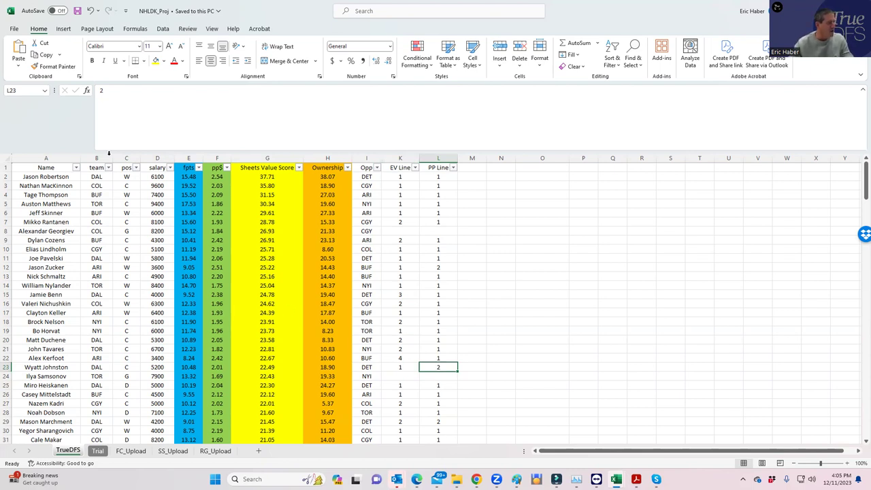
Compare the 9600, 8100 and 6300 salaries in D3, D7 and D16, and the K16 line.
left_click(151, 184)
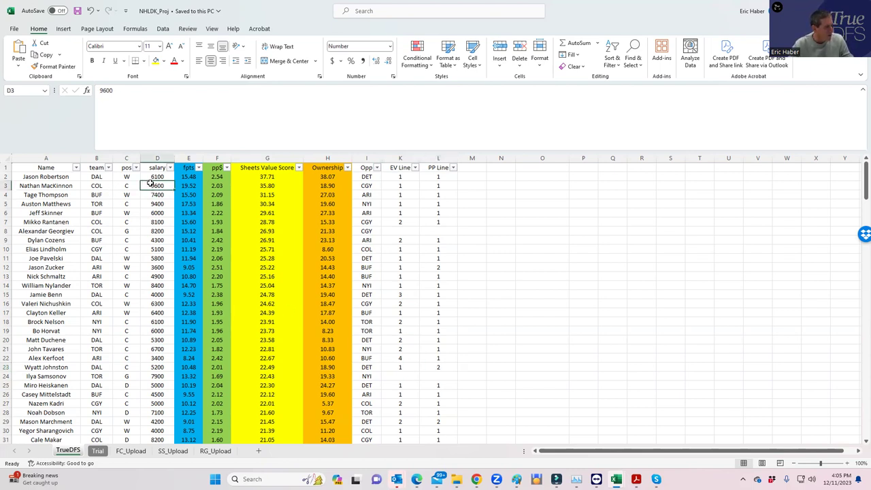
left_click(157, 223)
left_click(158, 231)
left_click(158, 220)
left_click(151, 186)
left_click(154, 221)
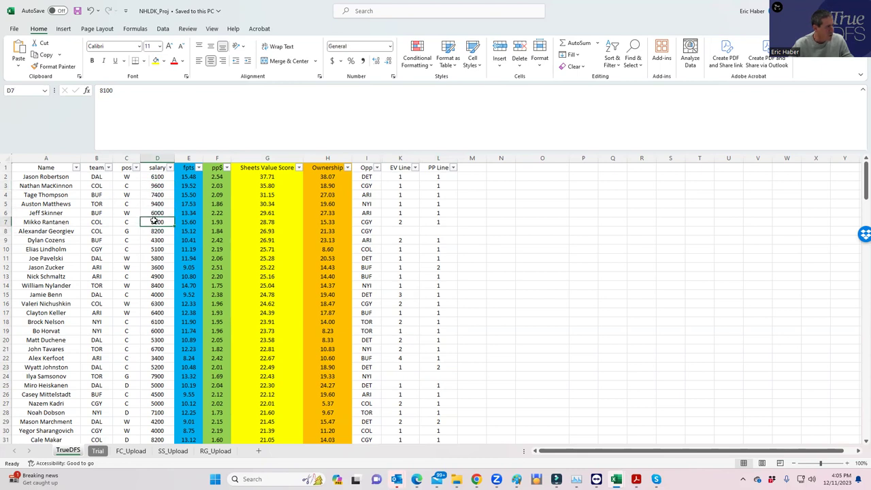
left_click(158, 304)
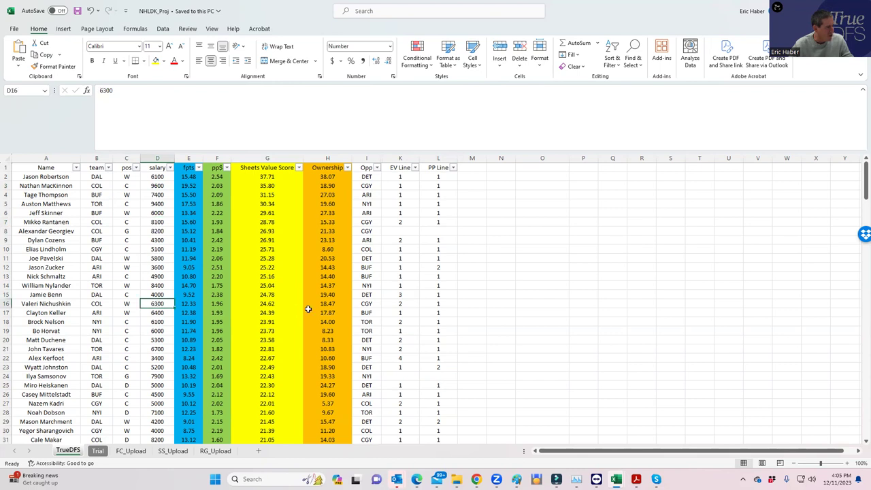
left_click(400, 303)
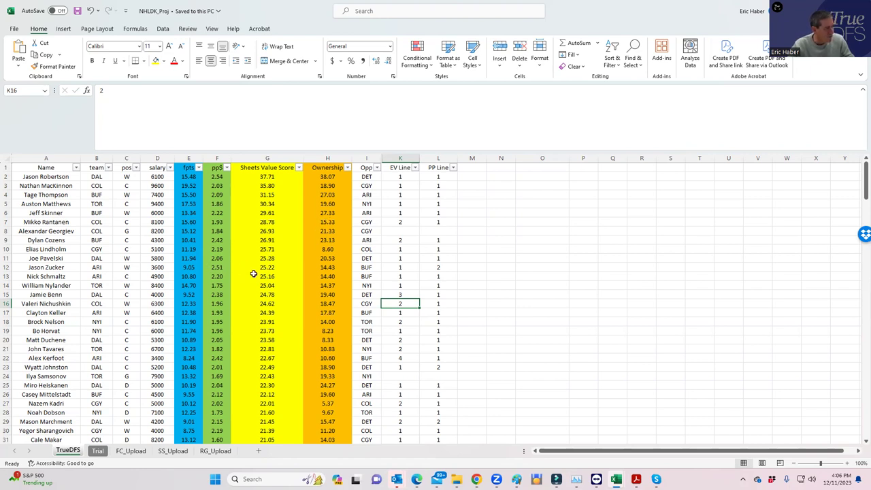
Check the 5800 and 3600 salaries in D11 and D12, plus other forwards' salaries and lines.
left_click(150, 259)
left_click(155, 267)
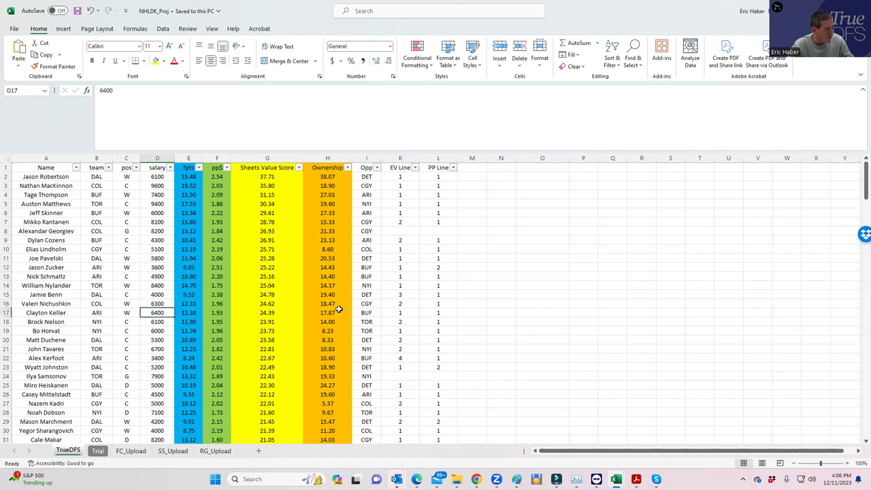
left_click(399, 312)
left_click(128, 261)
left_click(160, 269)
left_click(160, 285)
left_click(160, 302)
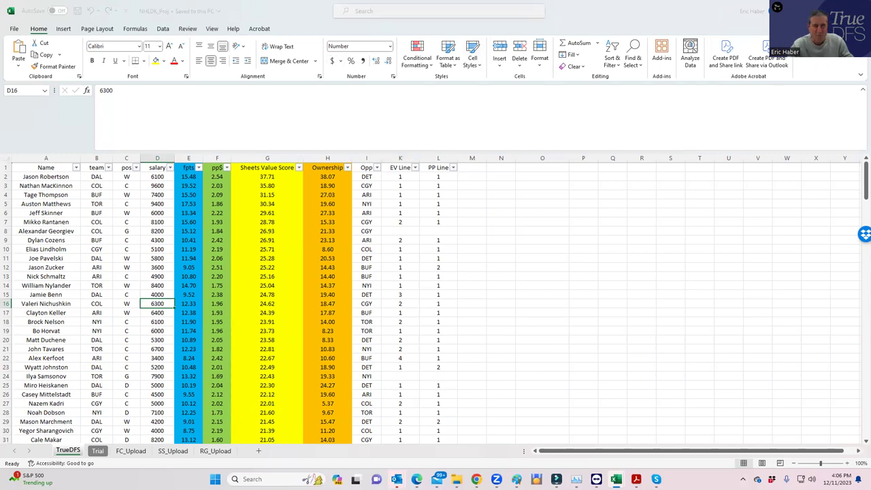
Maximize NHLDK_Stacks and sort teams by raw stack, largest first, reviewing TOR and DAL.
key("alt+Tab")
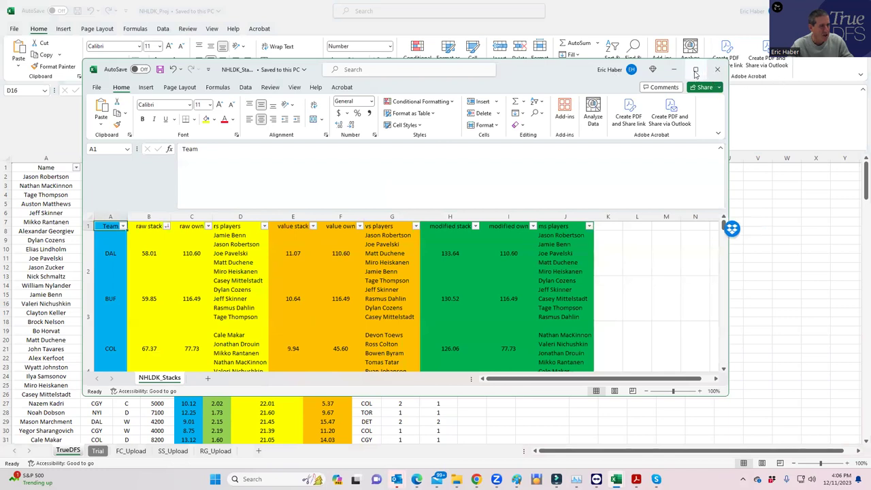
left_click(696, 70)
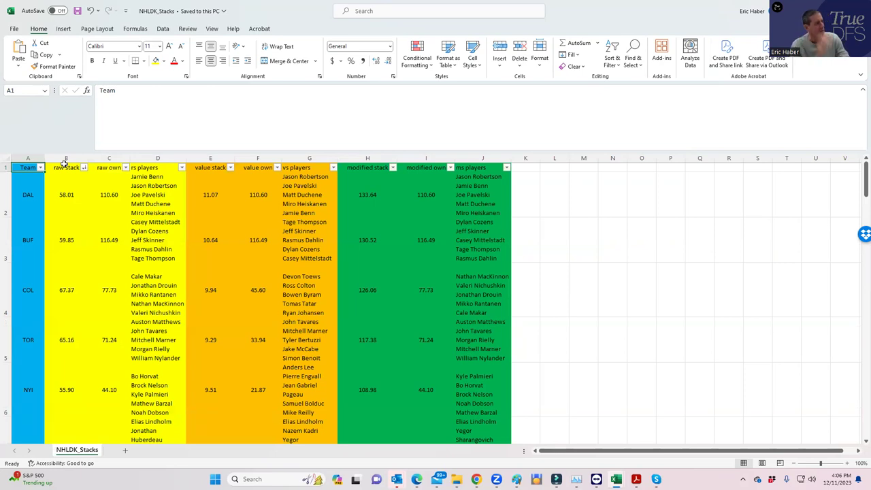
left_click(83, 168)
left_click(59, 191)
left_click(25, 197)
left_click(28, 250)
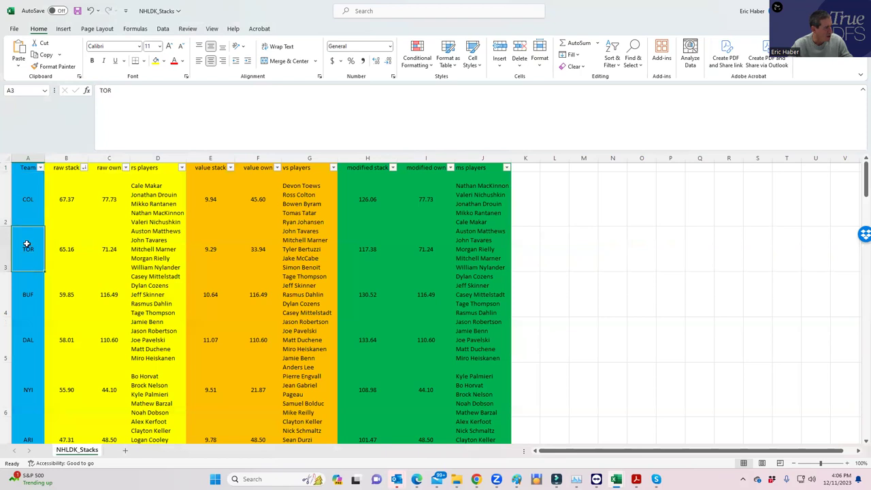
left_click(30, 293)
left_click(30, 335)
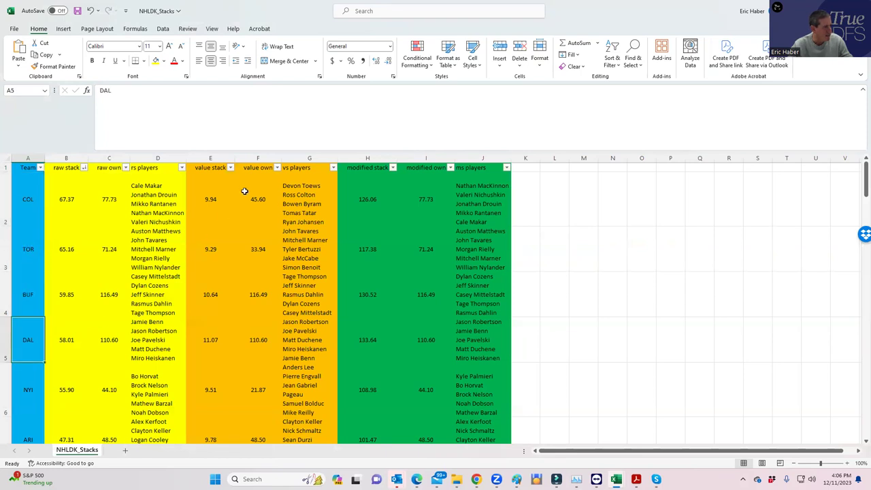
Re-sort the teams by value stack, largest first, and review the top teams.
left_click(230, 168)
left_click(184, 192)
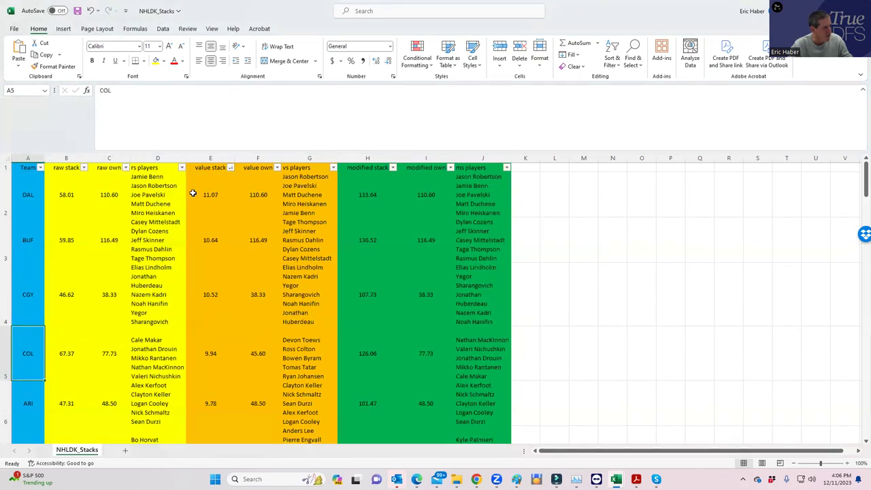
left_click(31, 200)
left_click(23, 233)
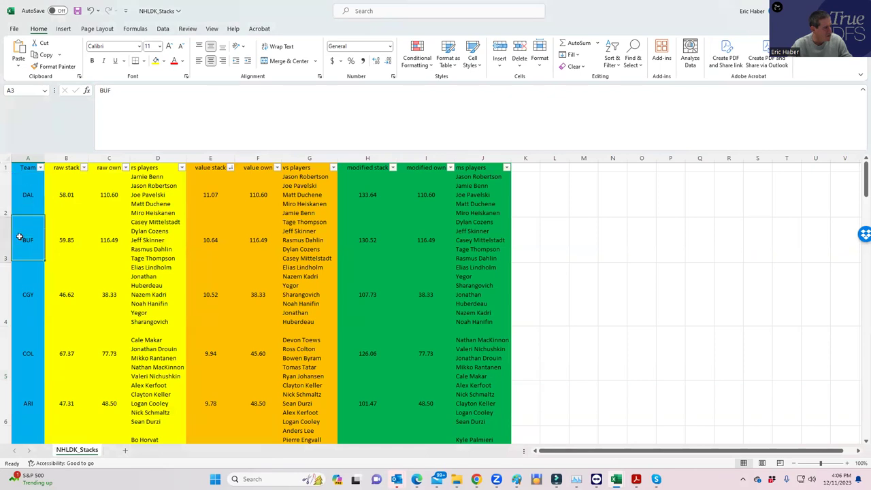
left_click(29, 287)
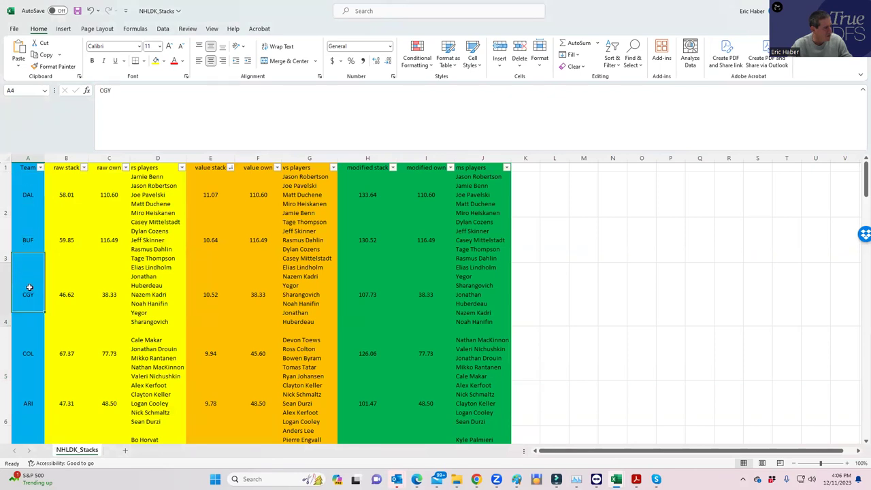
Sort by modified stack, largest first, noting DAL and BUF on top, then return to NHLDK_Proj.
left_click(393, 168)
left_click(351, 194)
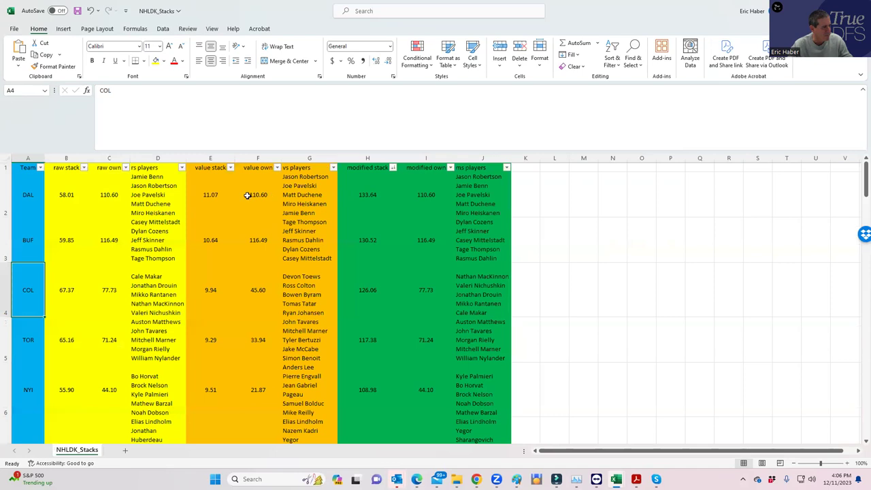
left_click(30, 203)
left_click(31, 233)
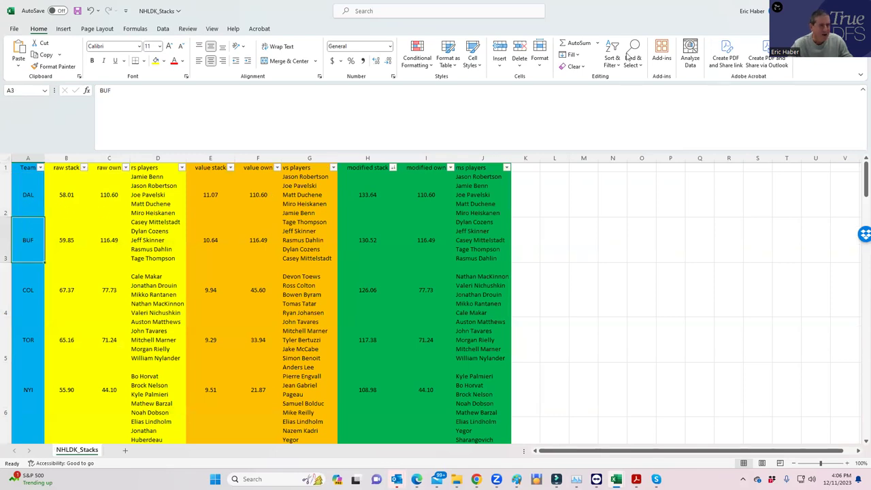
key("alt+Tab")
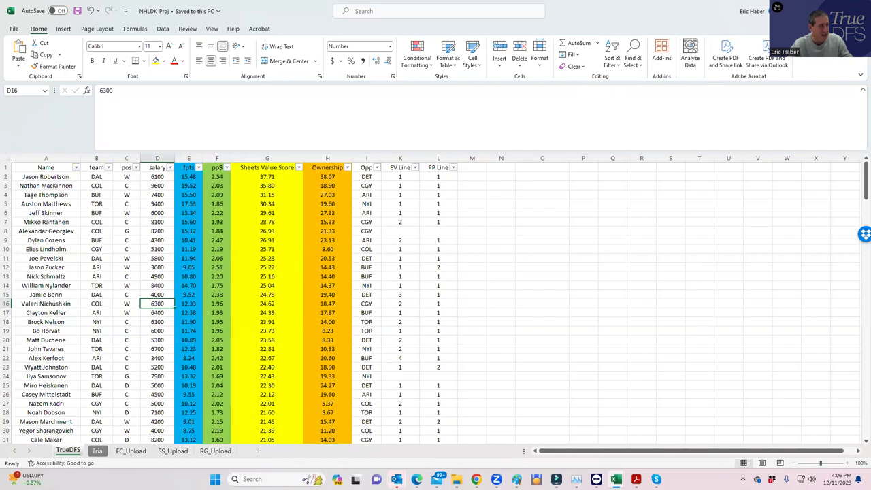
Filter DraftKings My Lineups so only NHL lineups are shown.
key("super+Down")
key("super+Down")
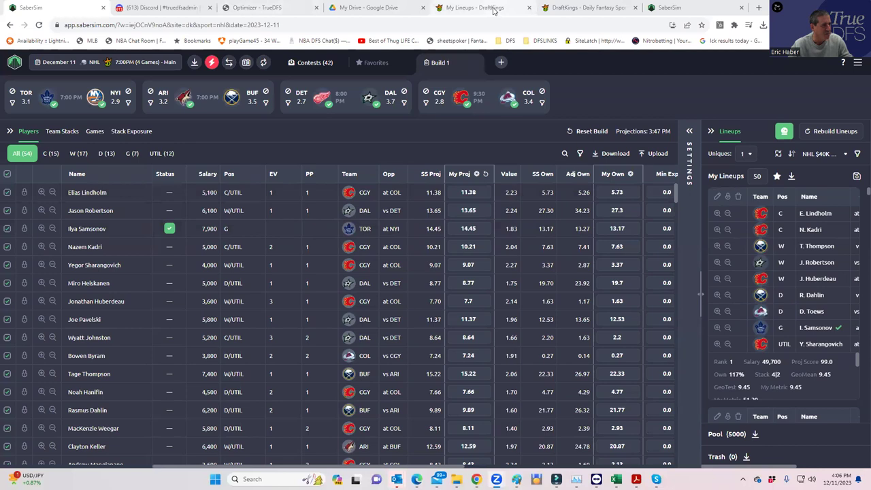
left_click(556, 11)
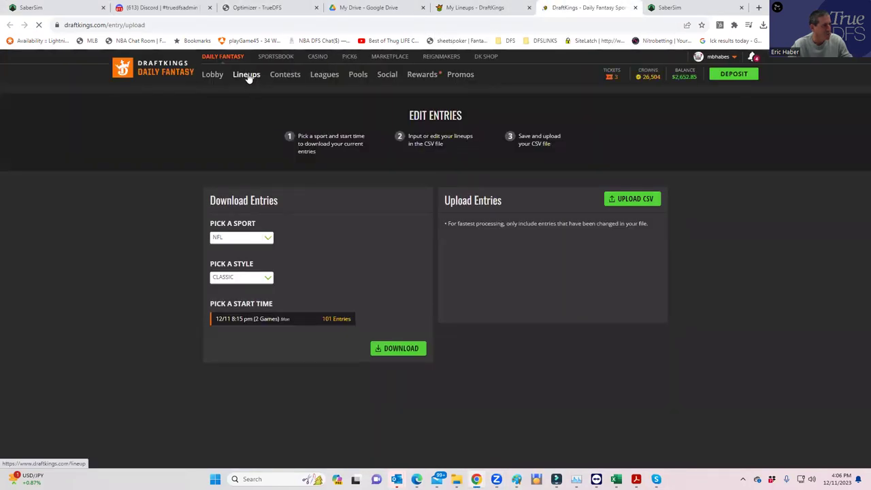
left_click(249, 77)
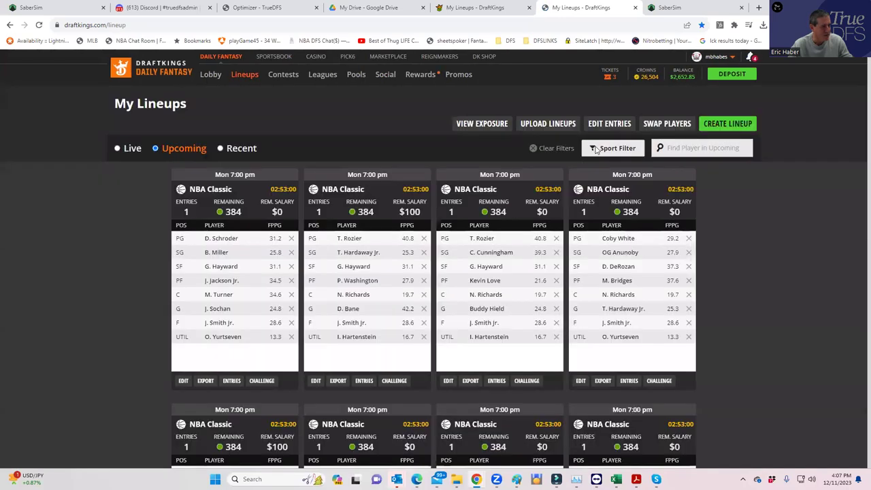
left_click(598, 149)
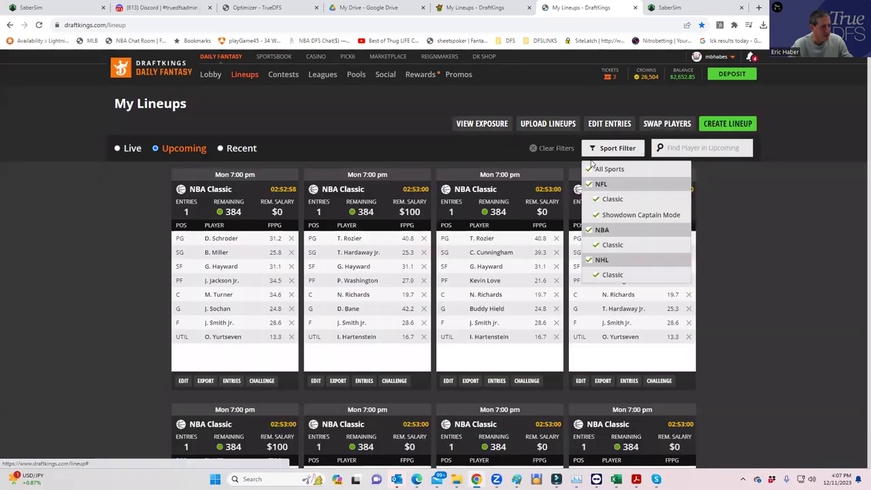
left_click(588, 170)
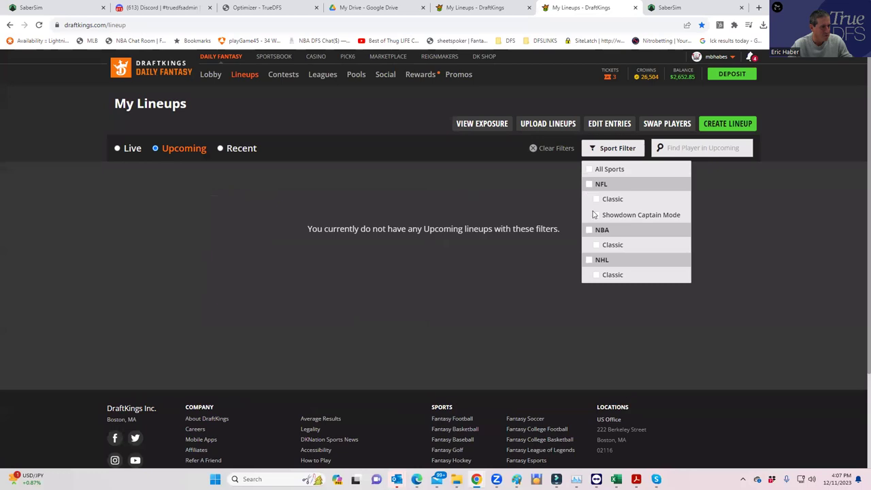
left_click(585, 262)
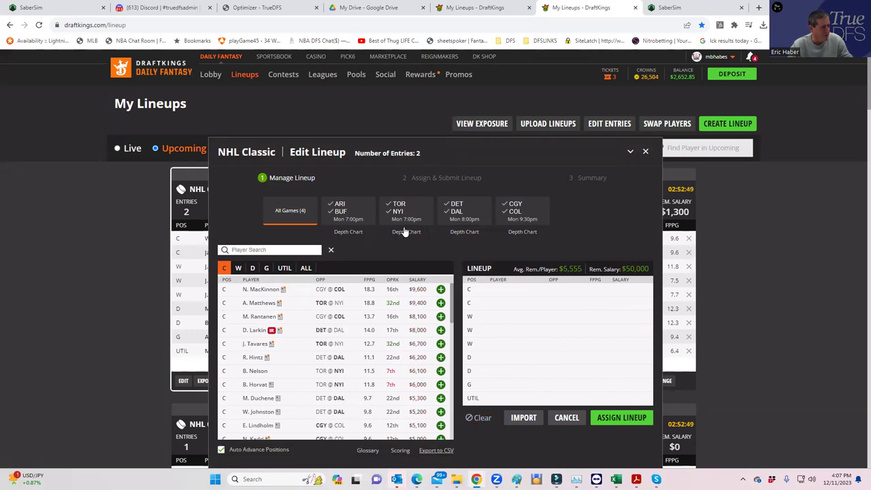
Add two Buffalo centers and two Buffalo wings from the ARI@BUF game, leaving $27,800.
left_click(343, 215)
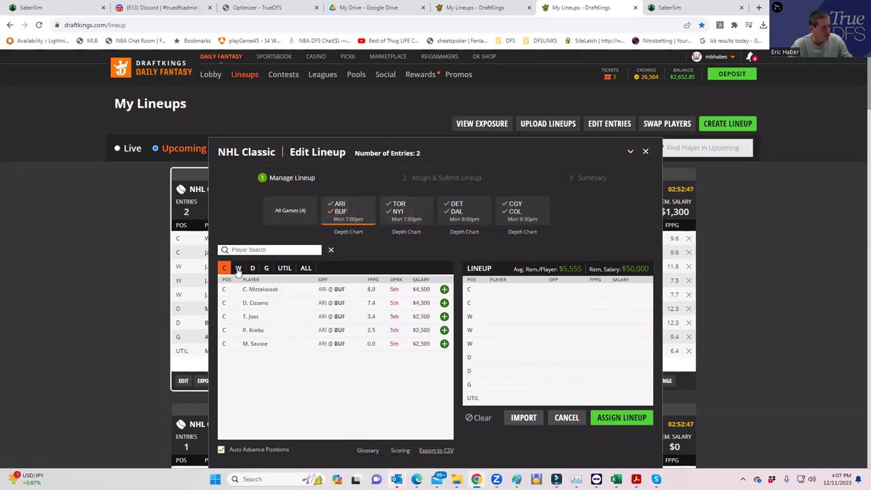
left_click(444, 289)
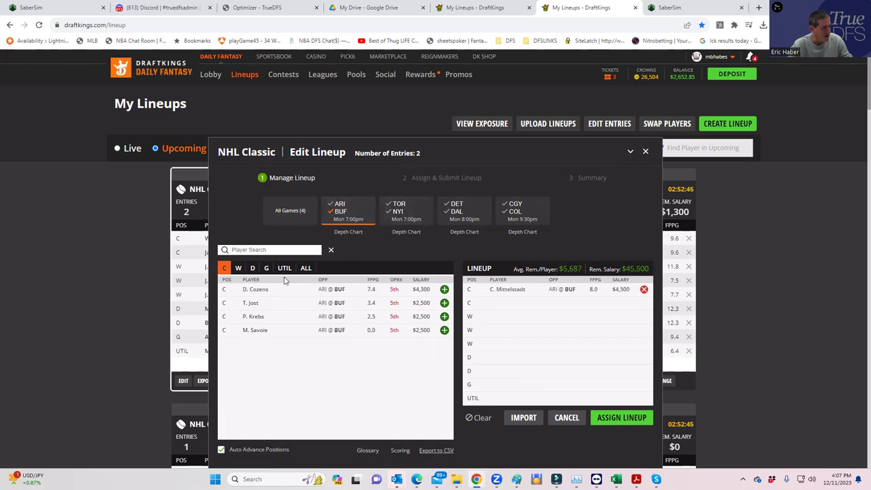
left_click(444, 289)
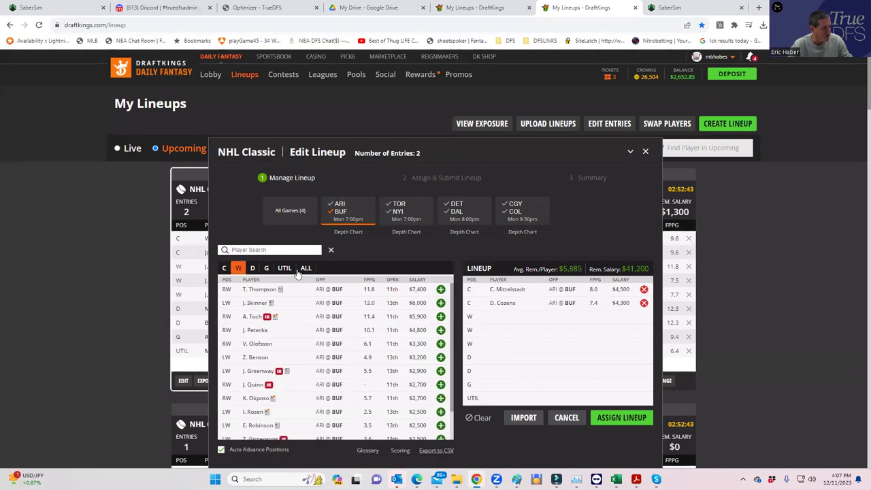
left_click(253, 268)
left_click(238, 268)
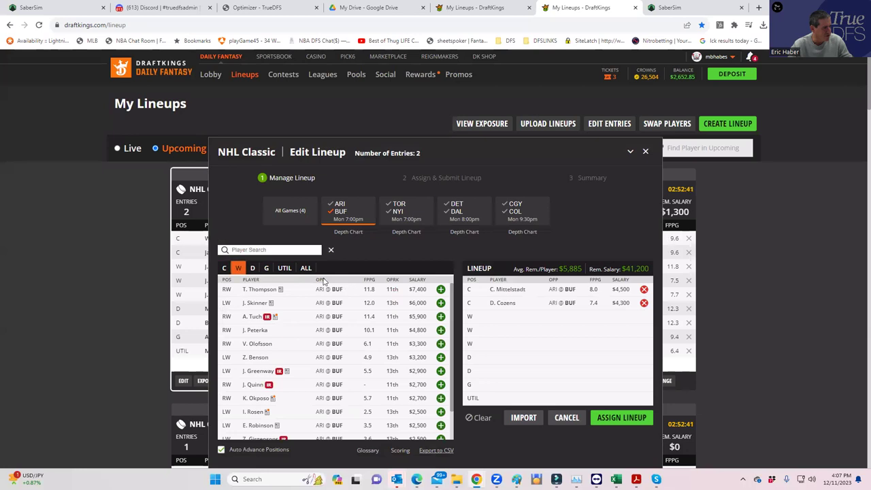
left_click(440, 290)
left_click(440, 289)
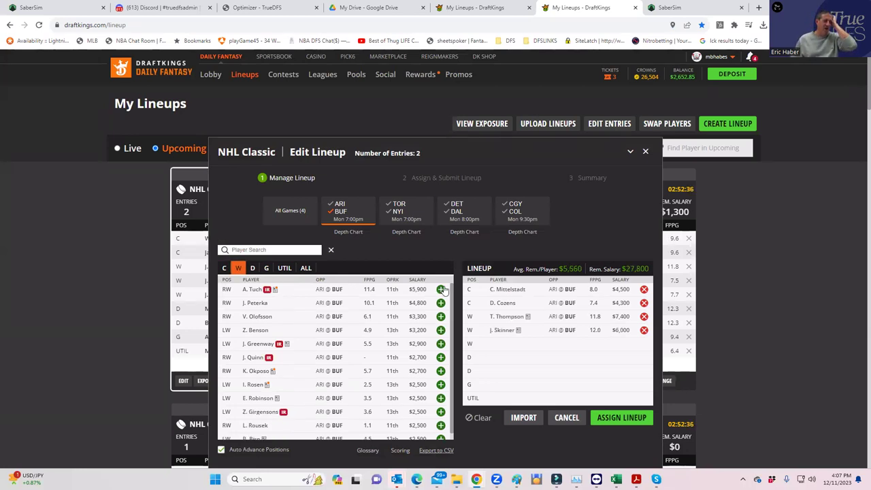
left_click(335, 215)
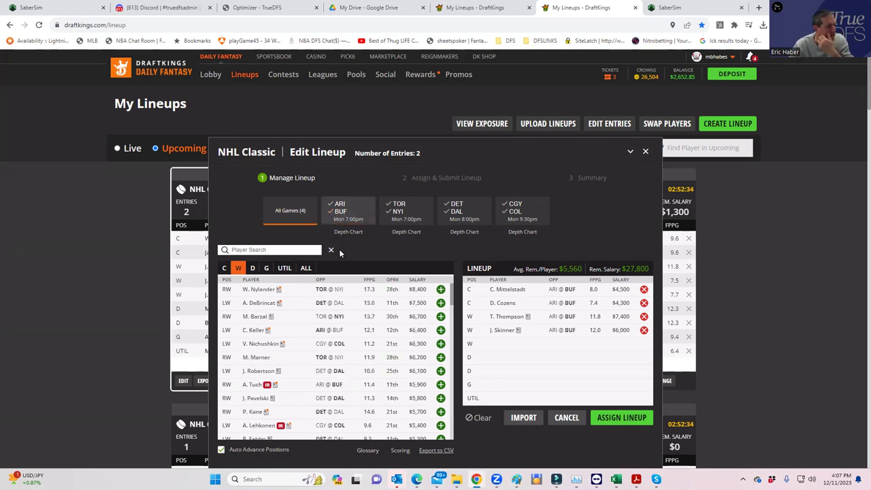
left_click(266, 267)
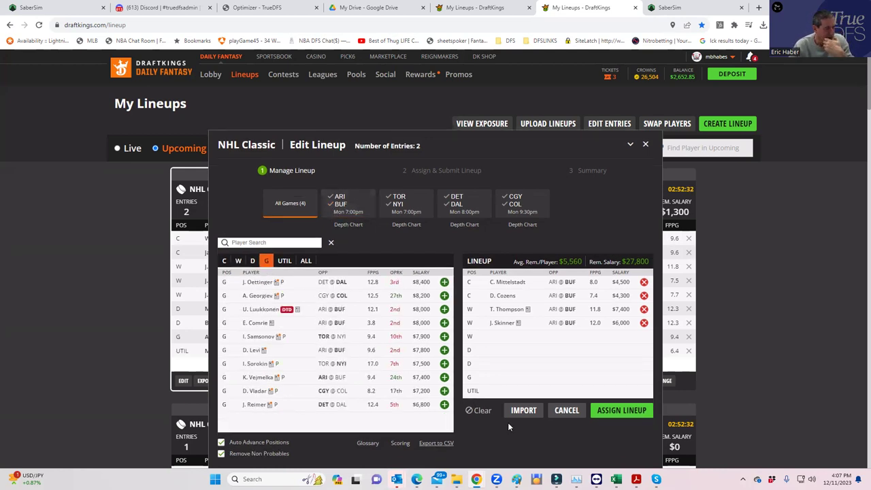
mouse_move(616, 479)
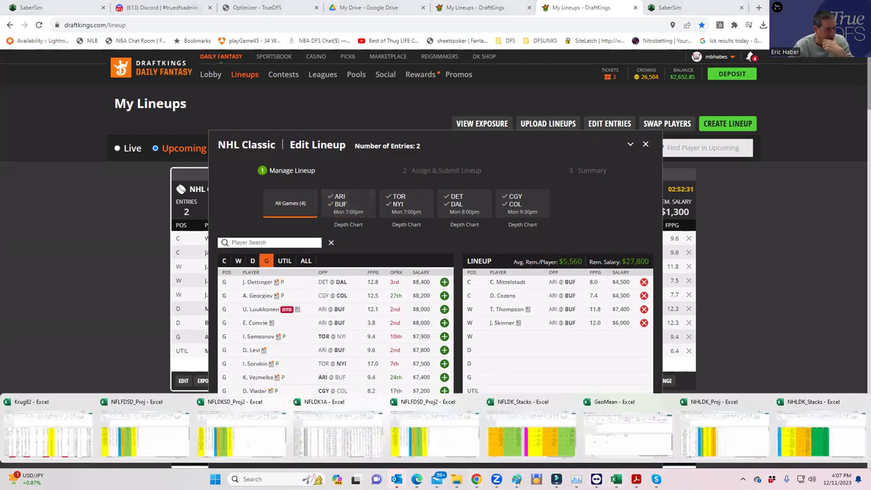
left_click(711, 445)
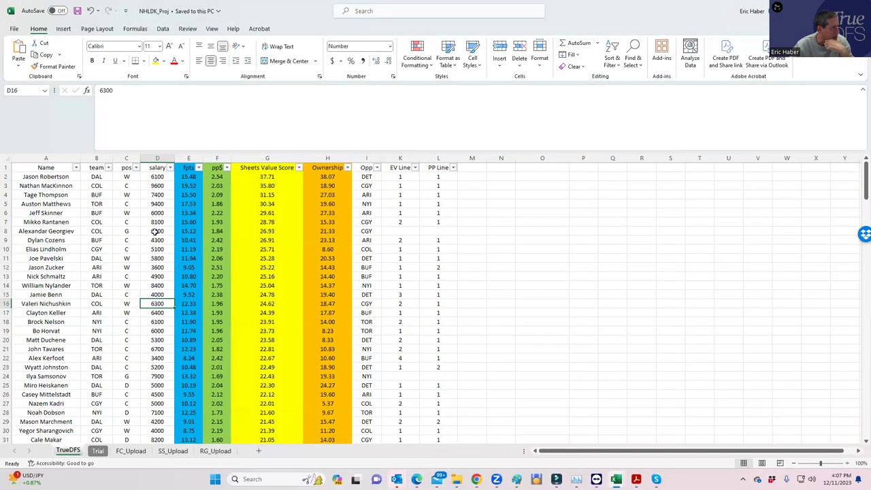
left_click(155, 232)
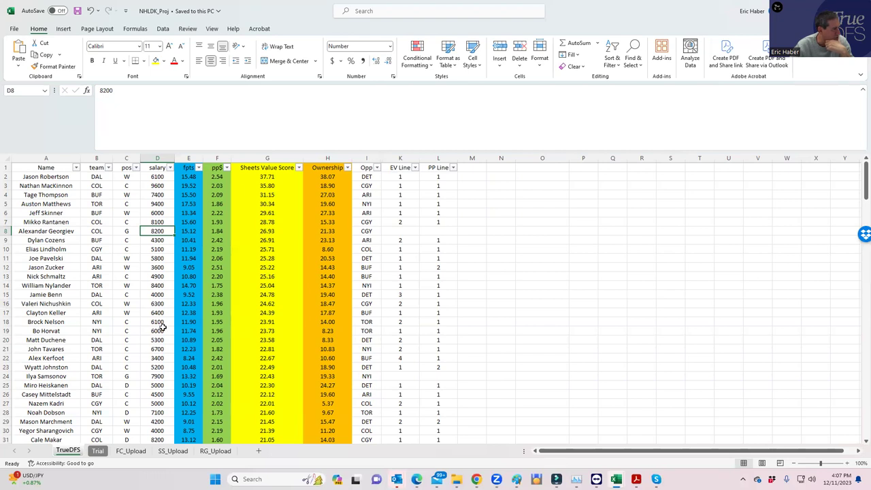
left_click(162, 376)
scroll(162, 383, "down", 5)
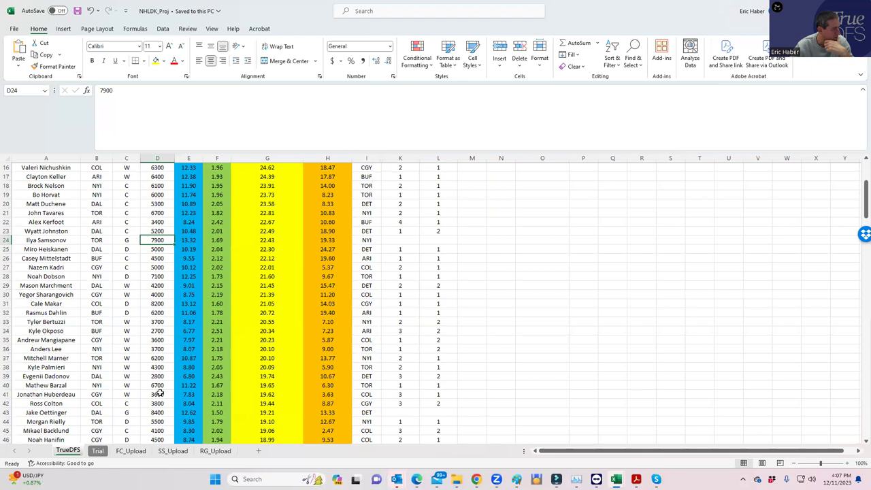
left_click(157, 413)
scroll(158, 409, "down", 5)
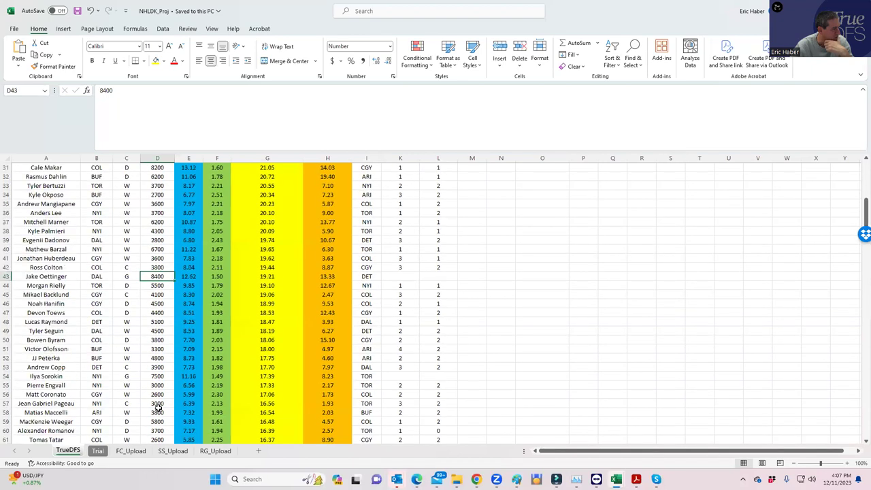
scroll(157, 407, "down", 6)
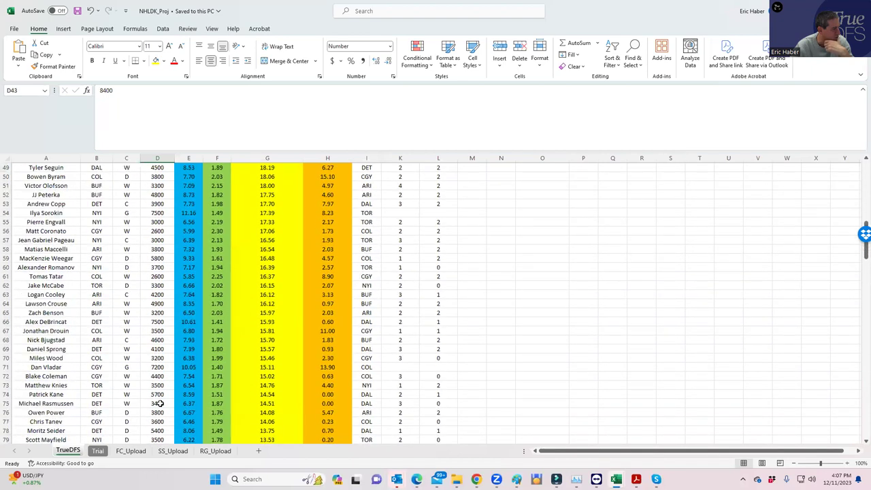
left_click(156, 366)
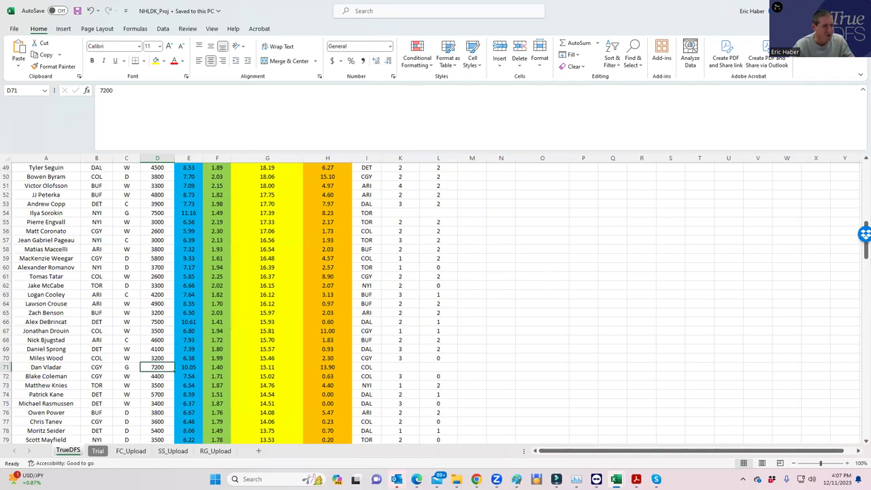
key("alt+Tab")
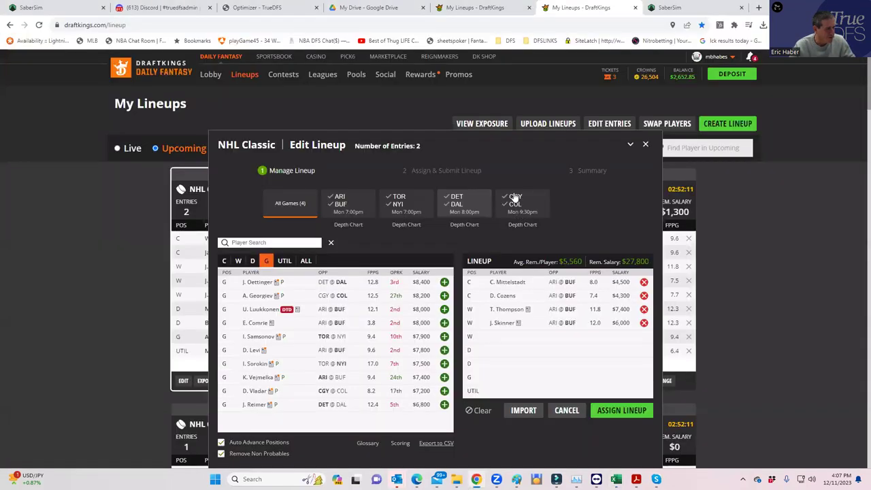
Add the $7,200 CGY goalie from the CGY–COL game.
left_click(515, 197)
left_click(443, 282)
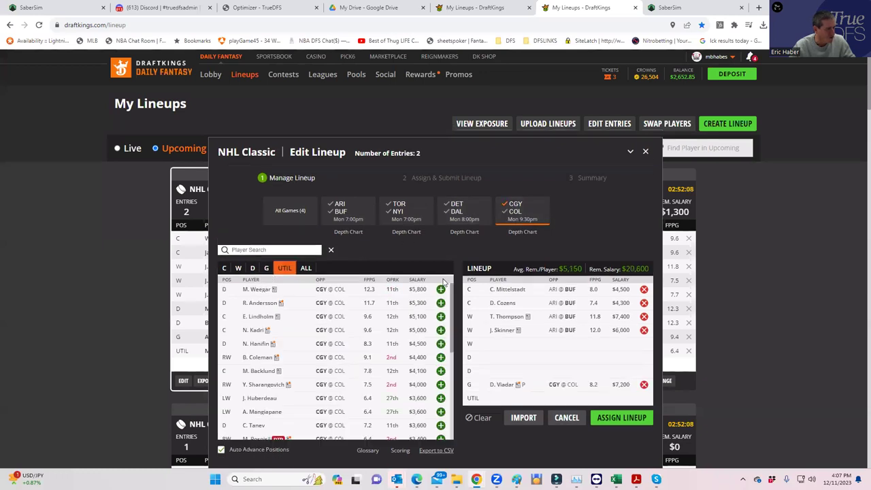
left_click(502, 215)
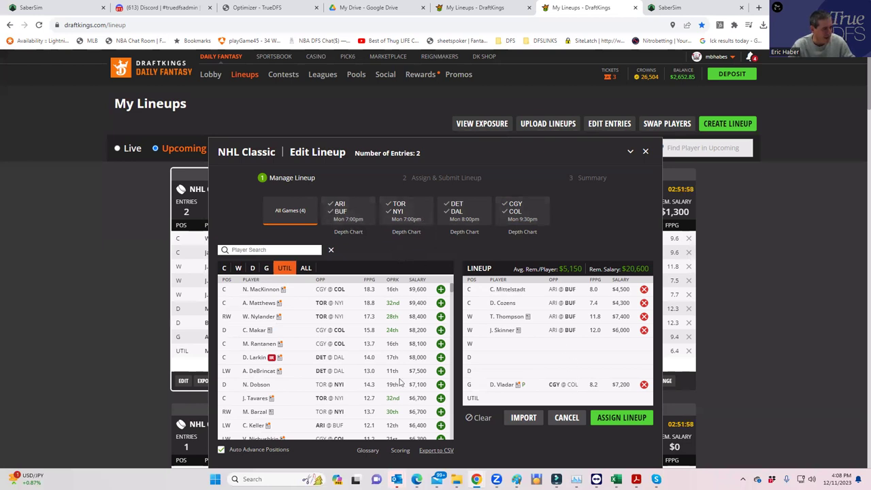
Add the $5,000 Dallas defenseman from the DET–DAL game, leaving $15,600.
left_click(456, 209)
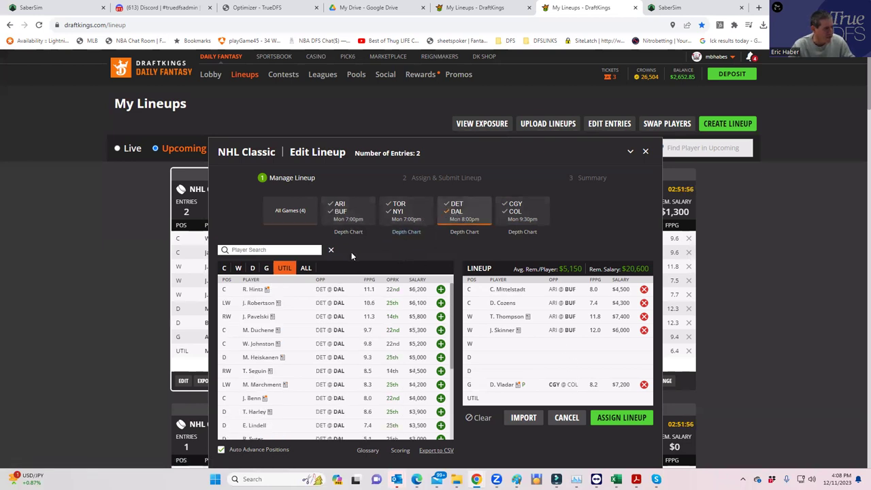
left_click(252, 268)
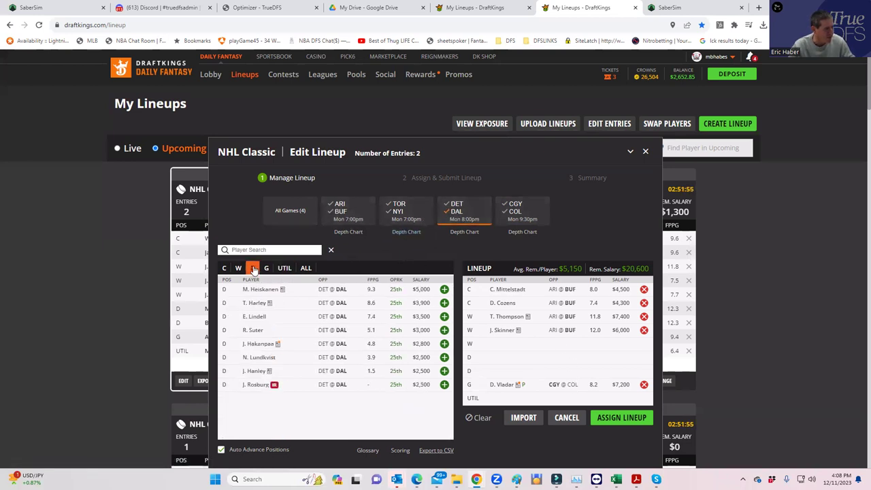
left_click(443, 289)
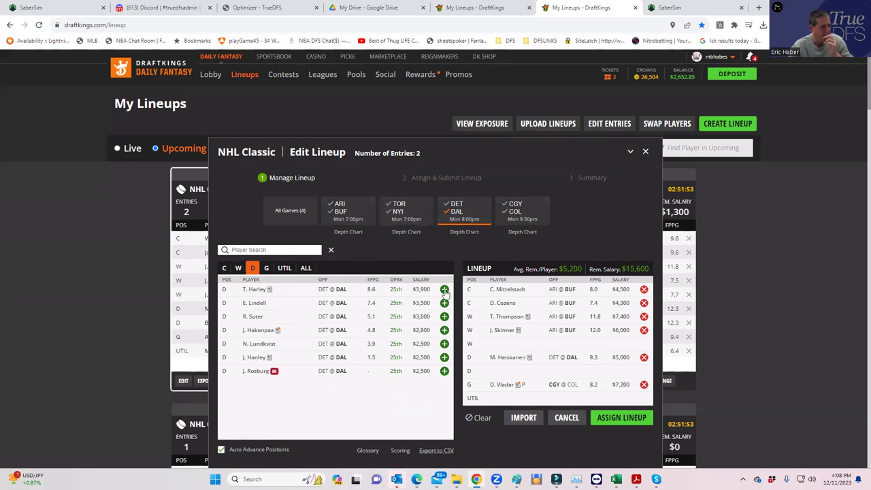
mouse_move(615, 479)
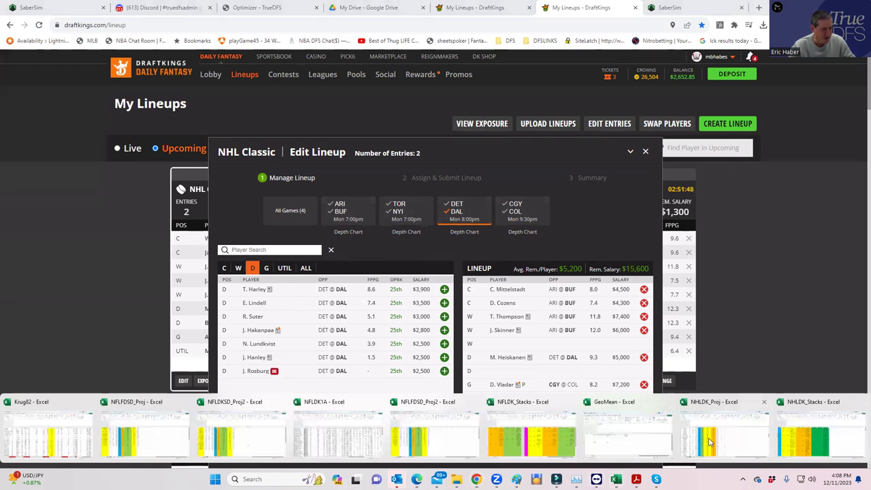
Check the top player's team and salary in NHLDK_Proj, then add the $6,100 DAL winger.
left_click(726, 439)
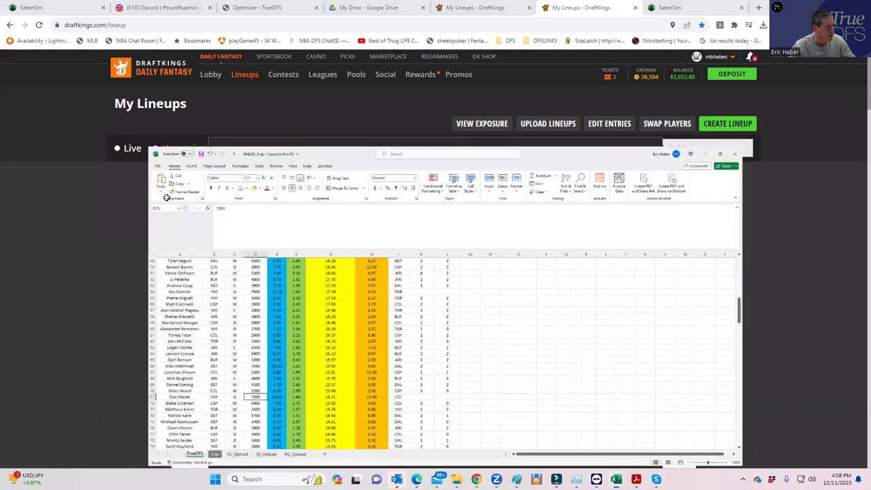
key("super+Up")
scroll(176, 184, "up", 7)
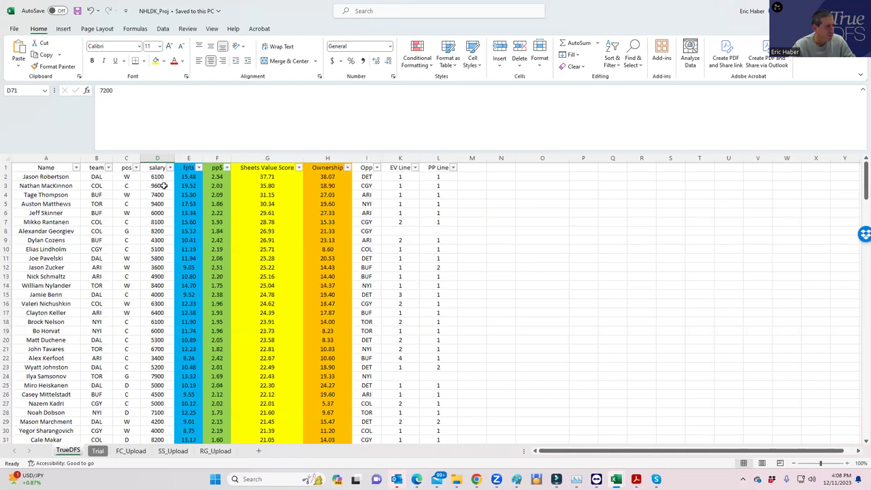
left_click(109, 178)
left_click(158, 178)
key("alt+Tab")
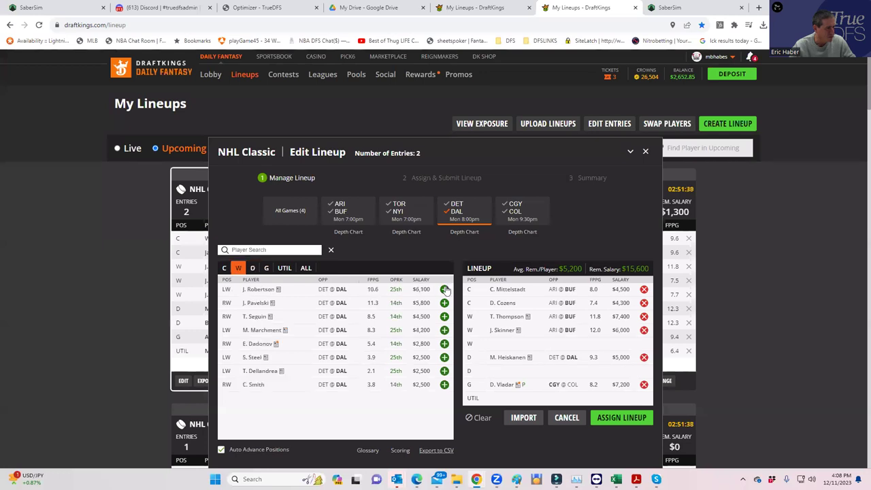
left_click(444, 289)
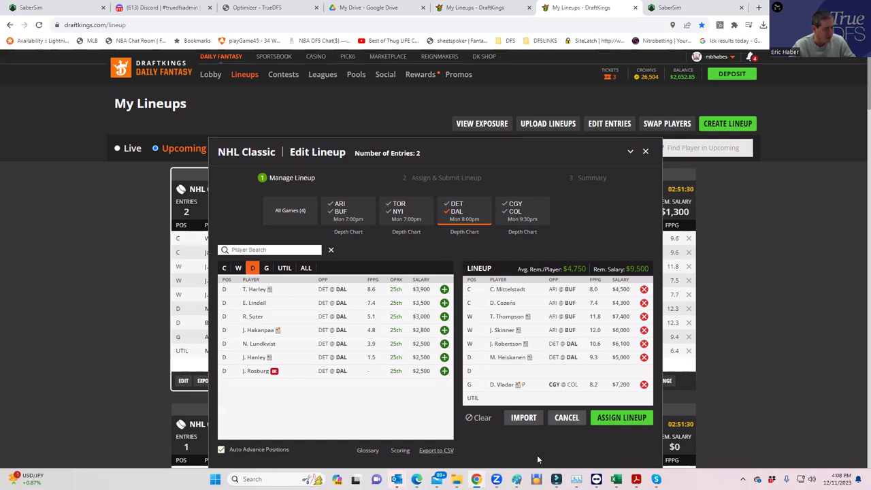
Check the D11 salary, then search 'pavel' and add the $5,800 DAL winger at UTIL.
mouse_move(616, 479)
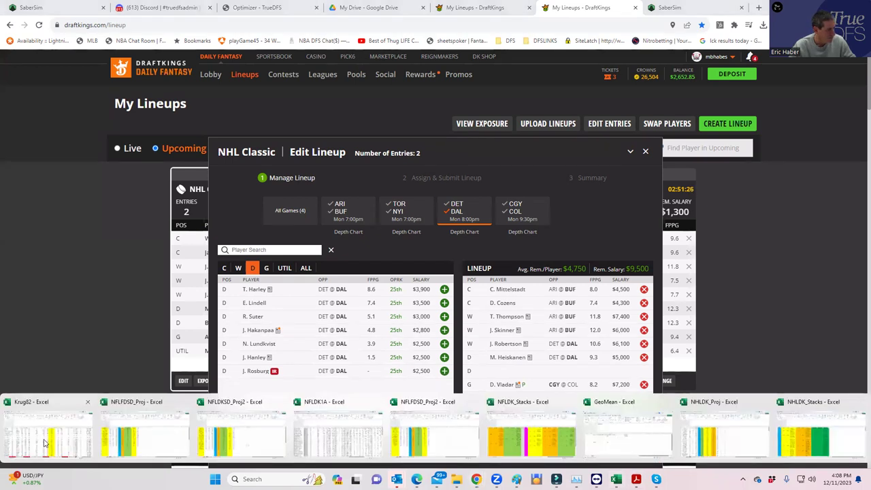
left_click(712, 443)
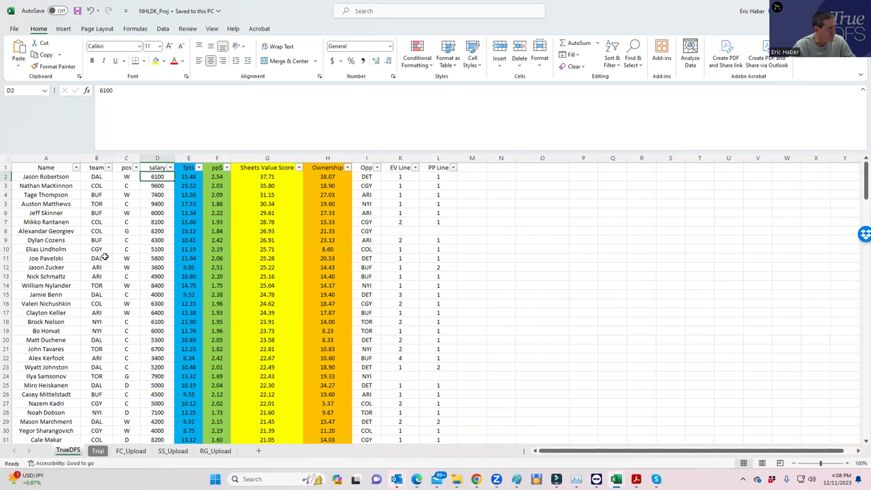
left_click(152, 258)
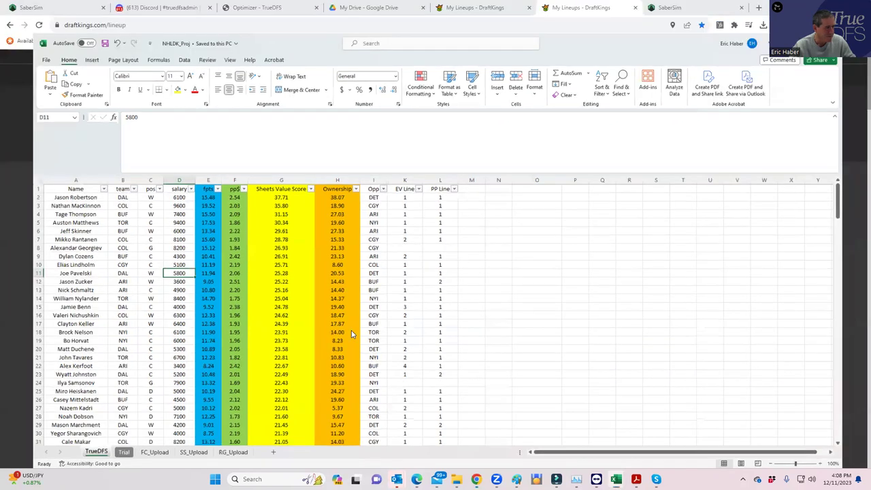
key("alt+Tab")
left_click(239, 268)
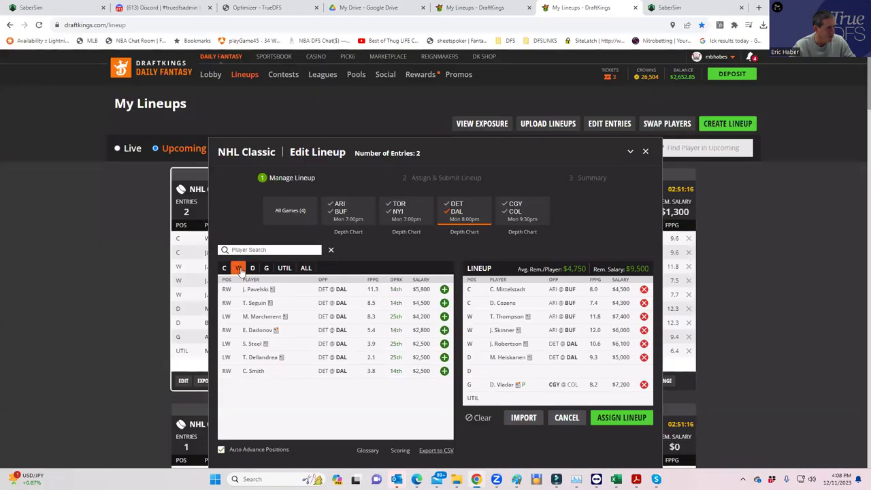
left_click(241, 249)
type("pav")
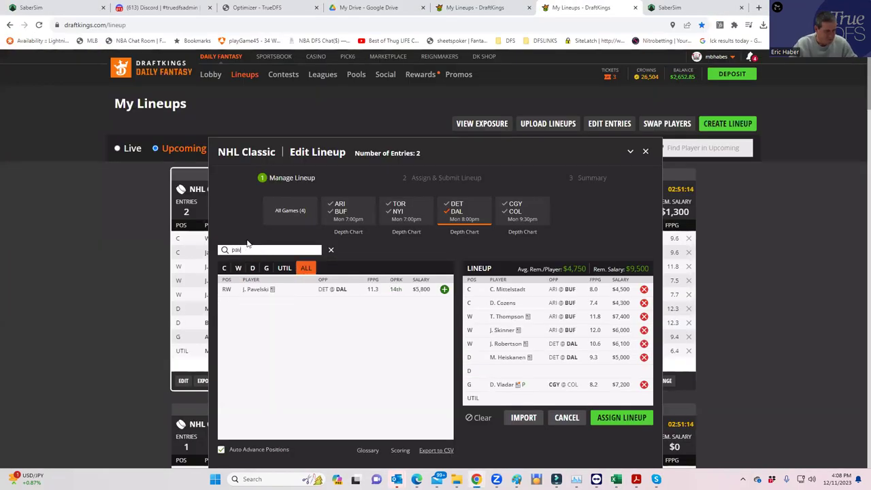
type("el")
left_click(443, 289)
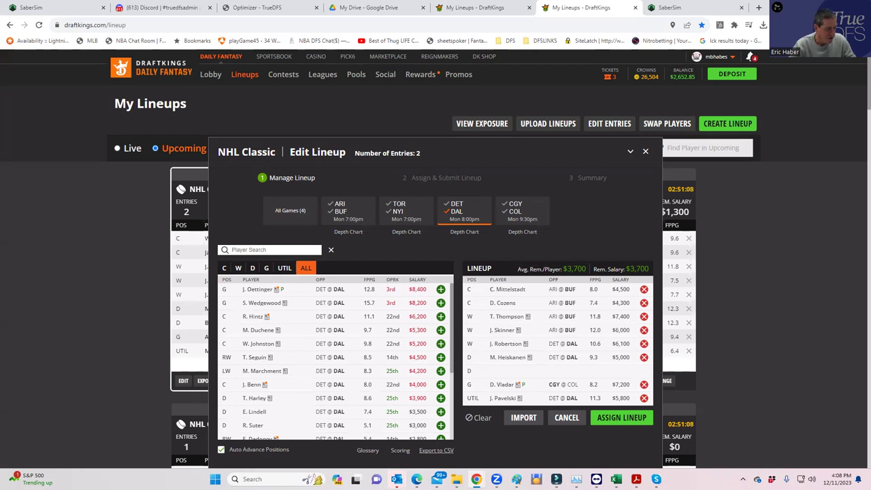
mouse_move(615, 479)
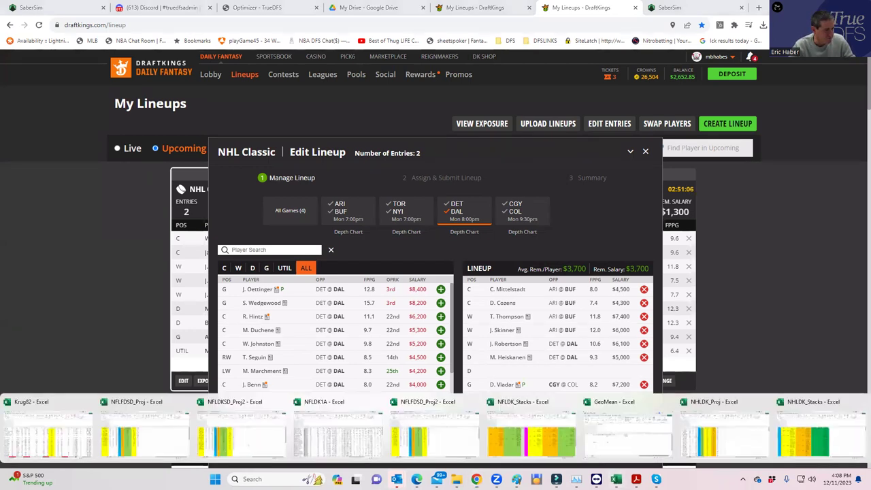
left_click(705, 433)
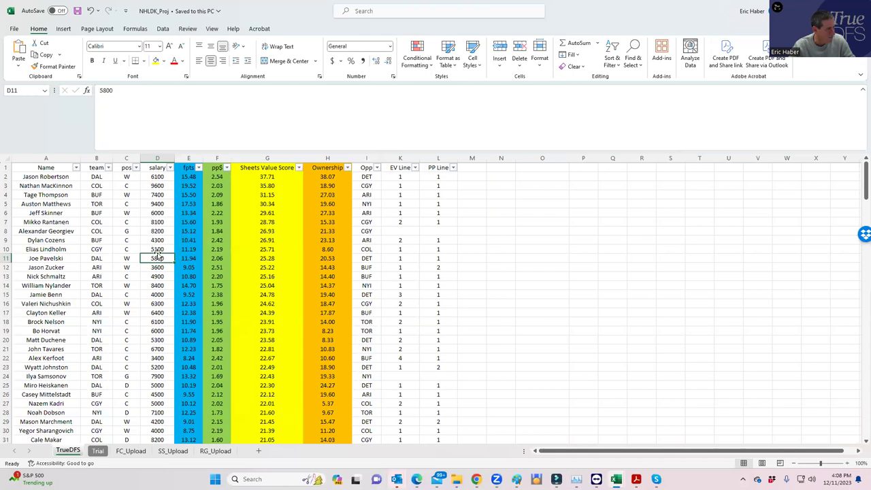
left_click(158, 386)
left_click(164, 412)
scroll(166, 417, "down", 2)
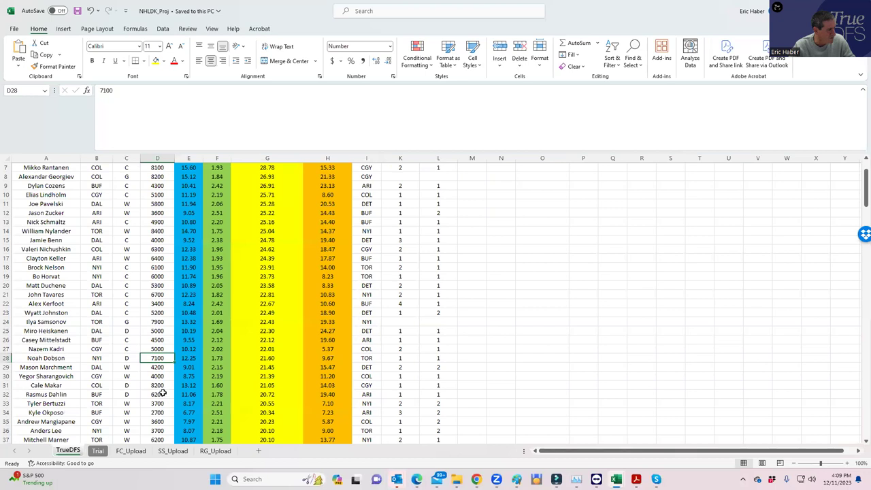
scroll(159, 386, "down", 4)
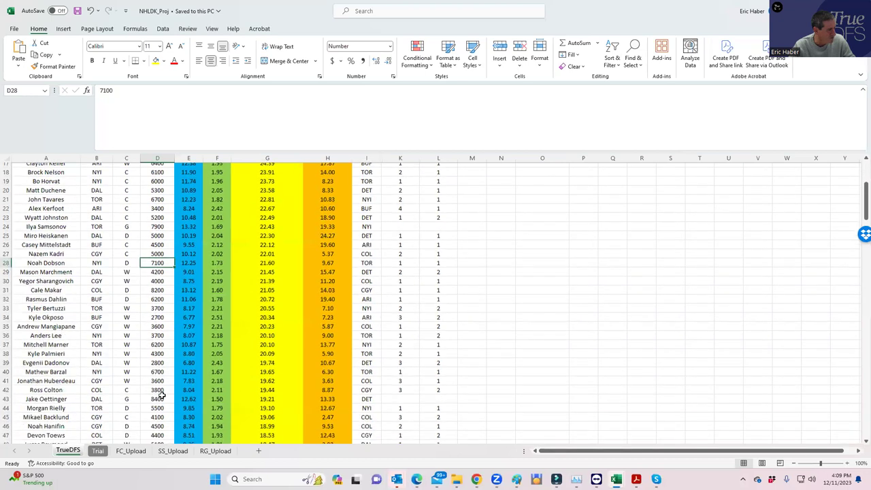
left_click(163, 394)
left_click(158, 421)
scroll(164, 422, "down", 2)
left_click(163, 394)
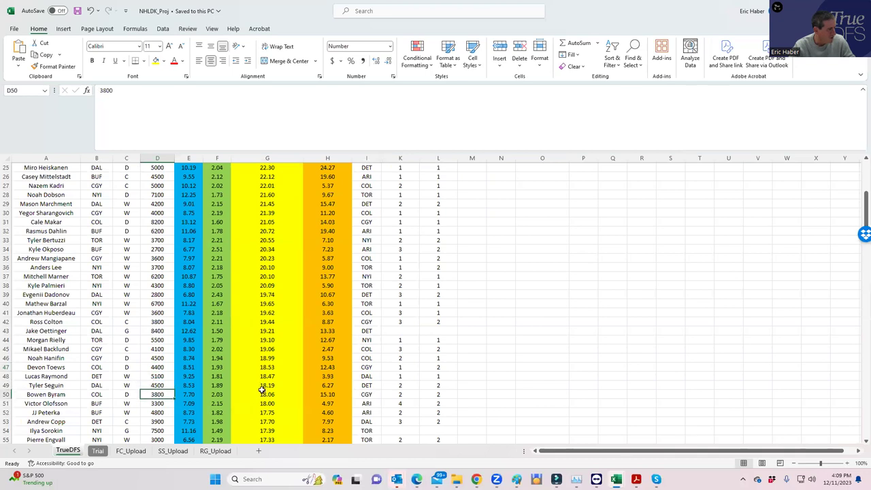
left_click(157, 412)
left_click(157, 421)
left_click(158, 403)
left_click(159, 395)
scroll(159, 403, "down", 2)
left_click(164, 430)
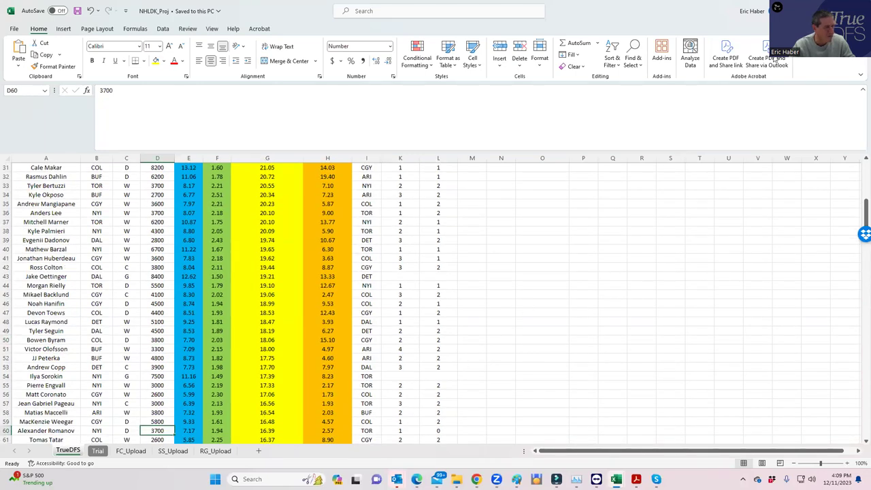
key("super+Down")
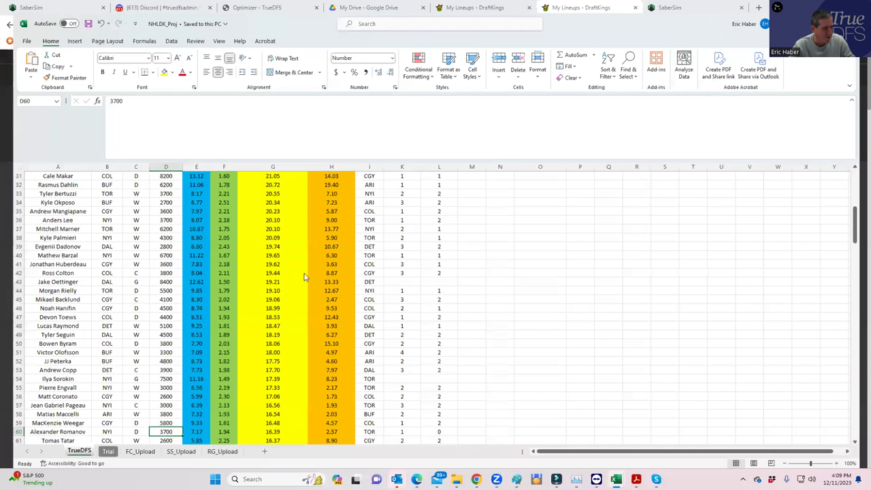
key("super+Down")
Search 'roma' across all games and add the $3,700 NYI defenseman, completing the lineup.
left_click(252, 267)
left_click(463, 212)
left_click(260, 249)
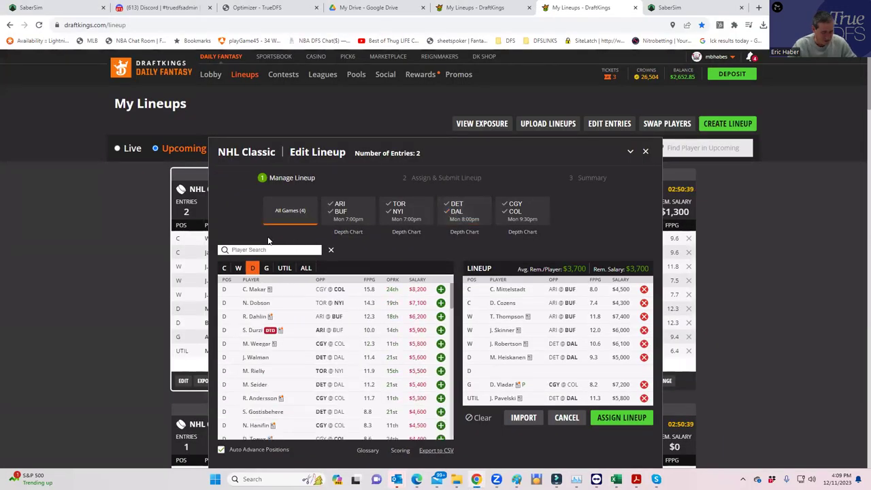
type("roma")
left_click(444, 289)
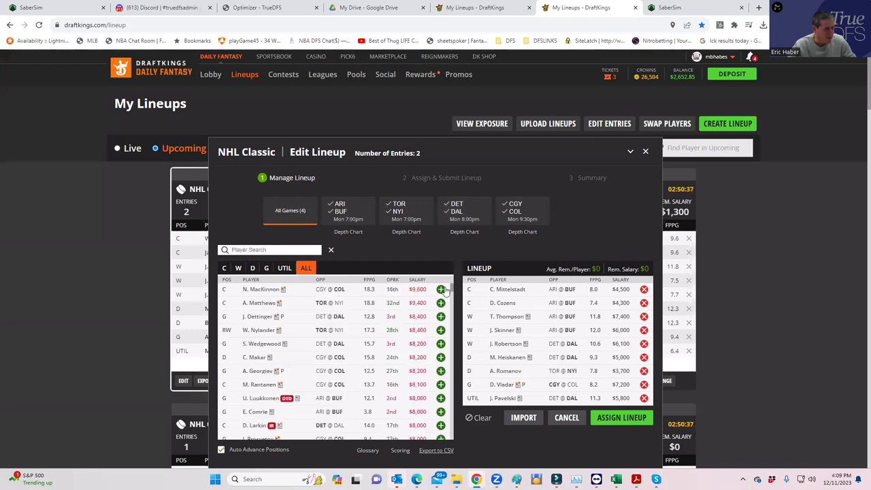
Assign the completed lineup to both contests, then open the second lineup and clear it.
left_click(620, 419)
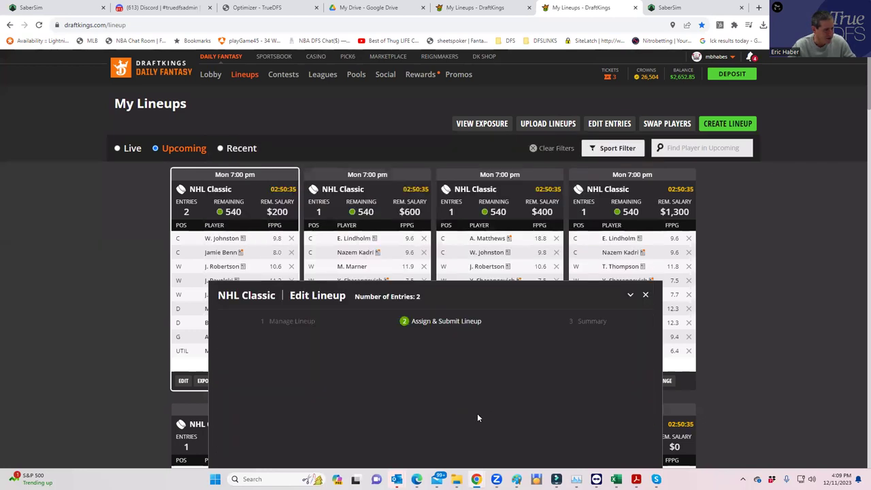
left_click(611, 456)
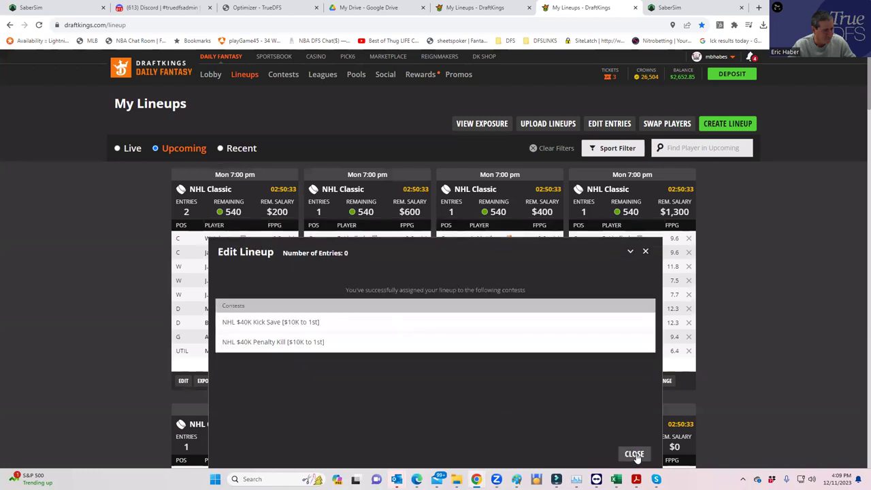
left_click(629, 454)
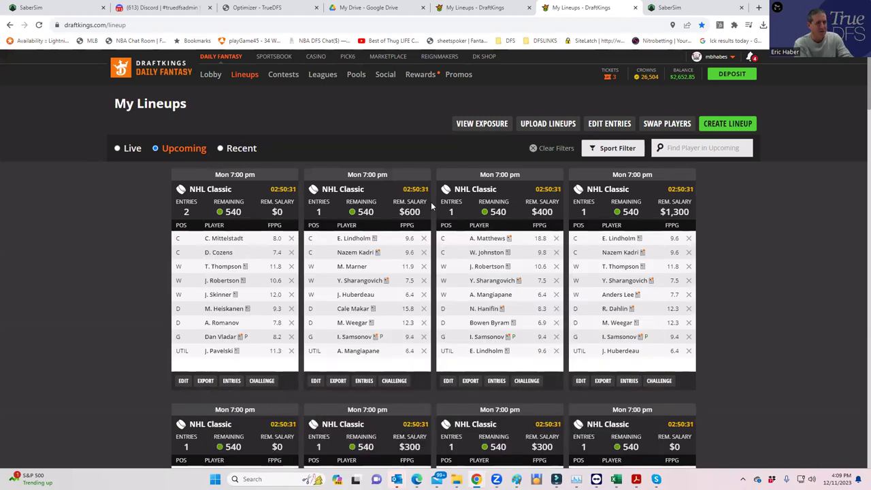
left_click(315, 380)
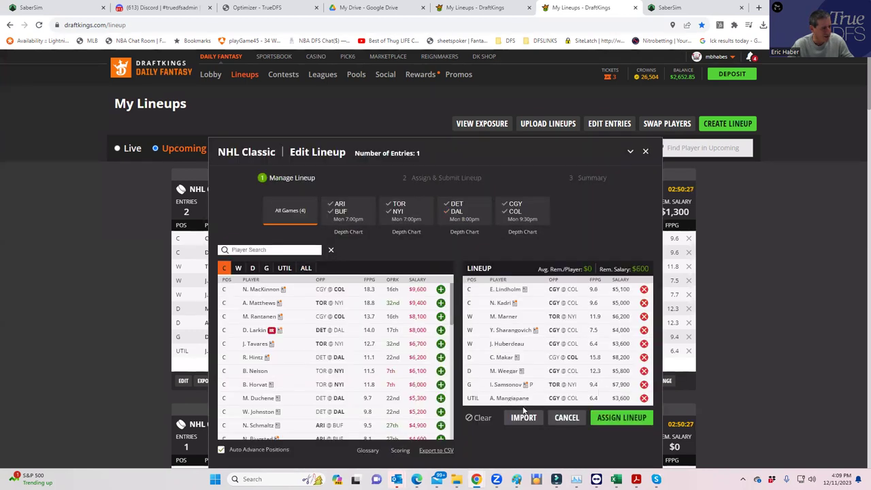
left_click(480, 418)
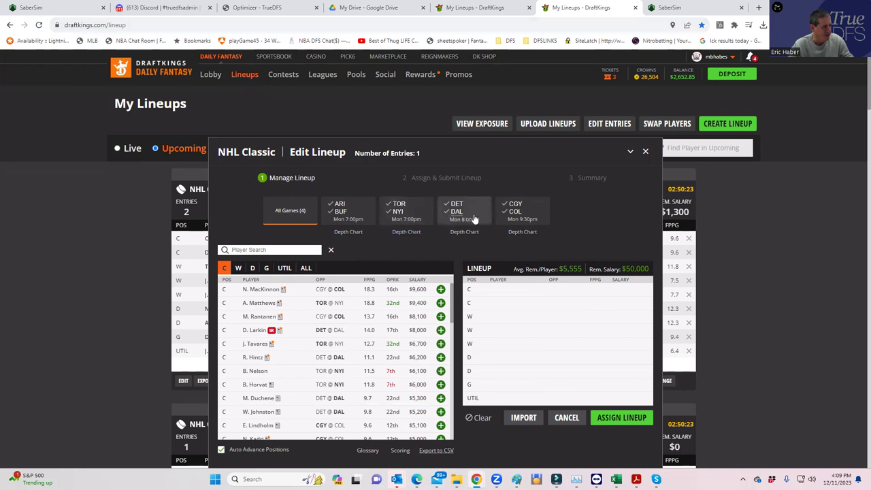
Filter to the CGY–COL game and check positions in cells C3, C7 and C16.
left_click(515, 212)
right_click(456, 479)
left_click(615, 479)
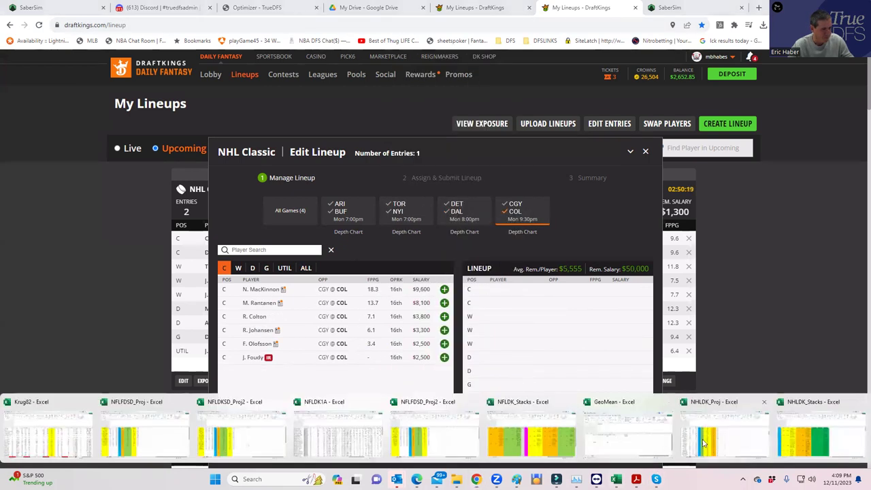
left_click(709, 441)
scroll(221, 215, "up", 10)
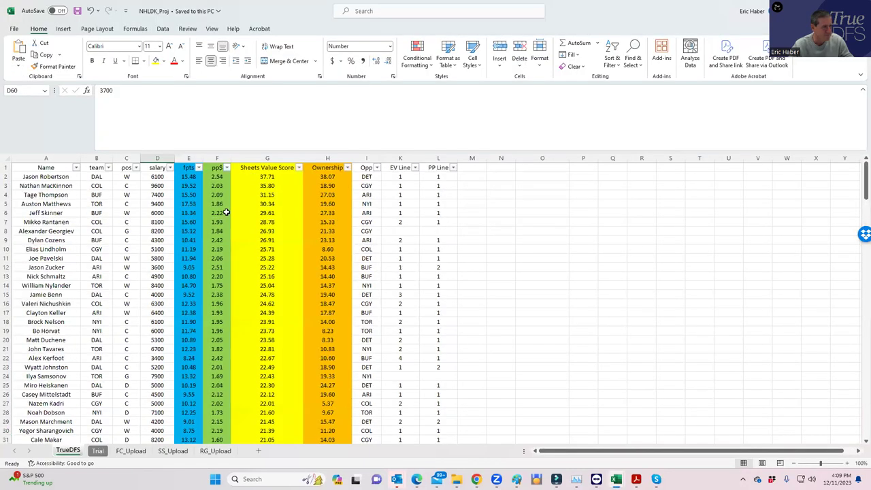
left_click(139, 186)
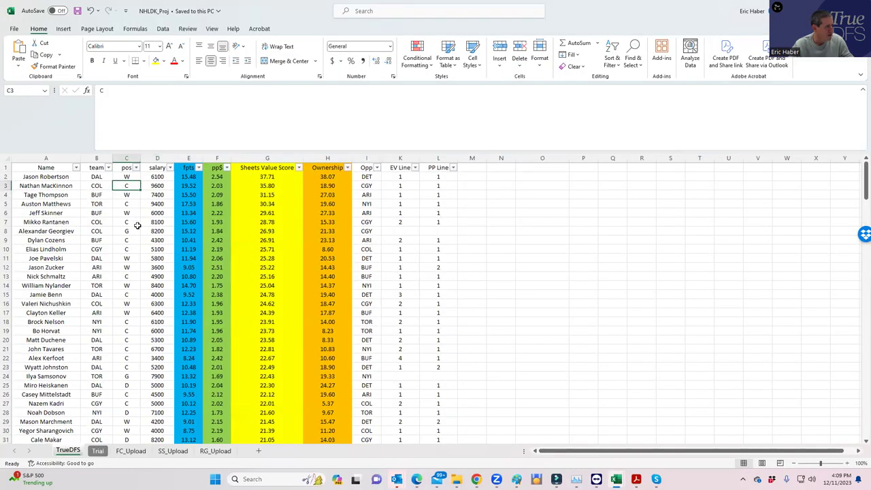
left_click(133, 223)
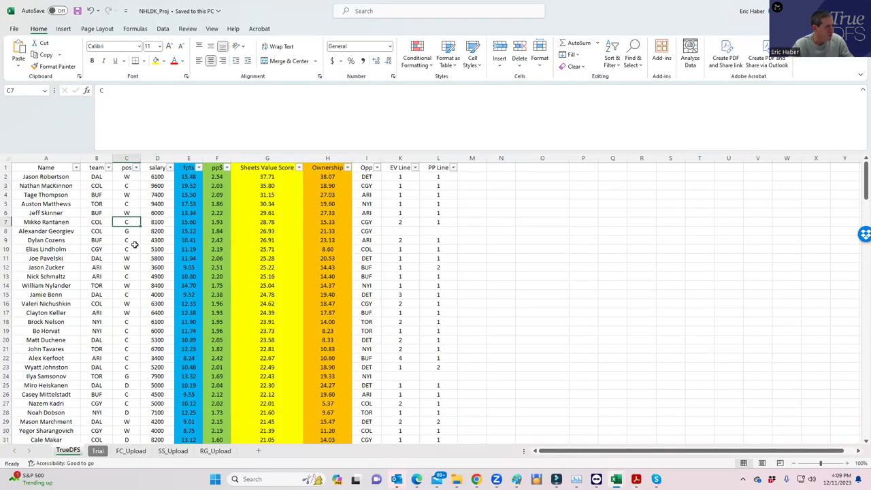
left_click(135, 302)
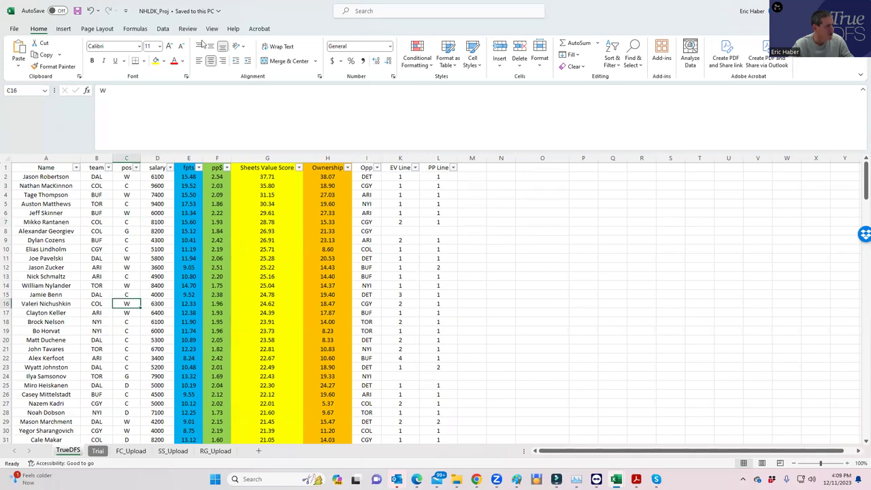
Add the $9,600 and $8,100 Colorado centres and the $6,300 Colorado winger.
left_click_drag(268, 10, 864, 108)
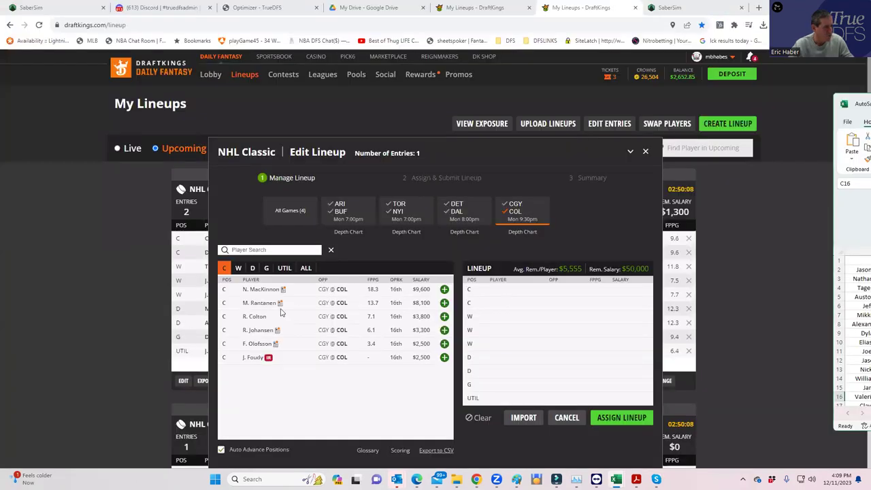
left_click(444, 289)
left_click(444, 289)
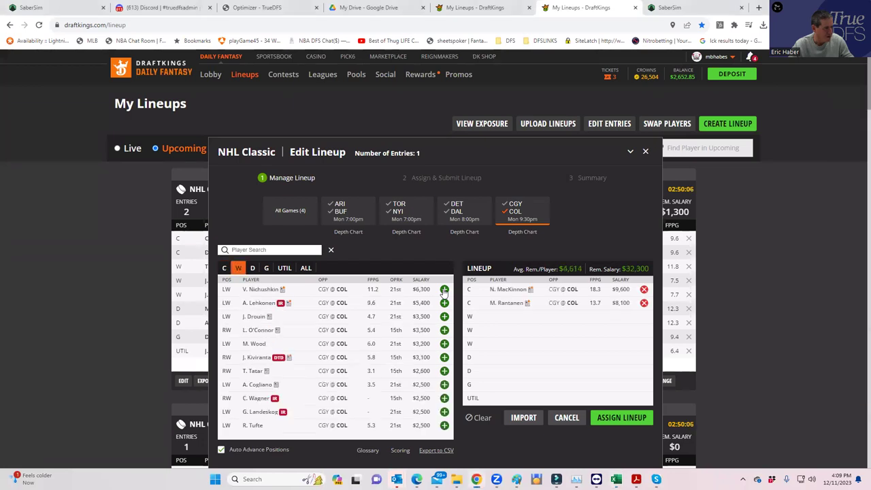
left_click(444, 289)
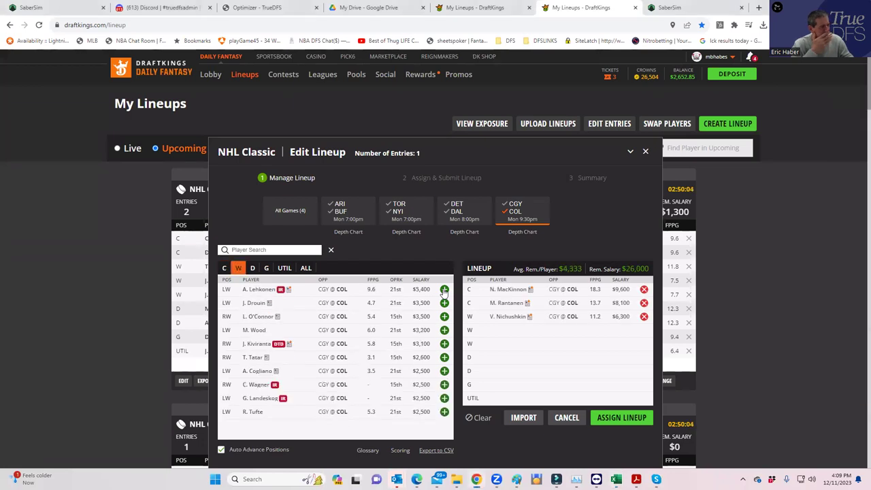
Search 'ily' among goalies and add Toronto's $7,900 goalie, leaving $18,100.
left_click(514, 216)
left_click(266, 268)
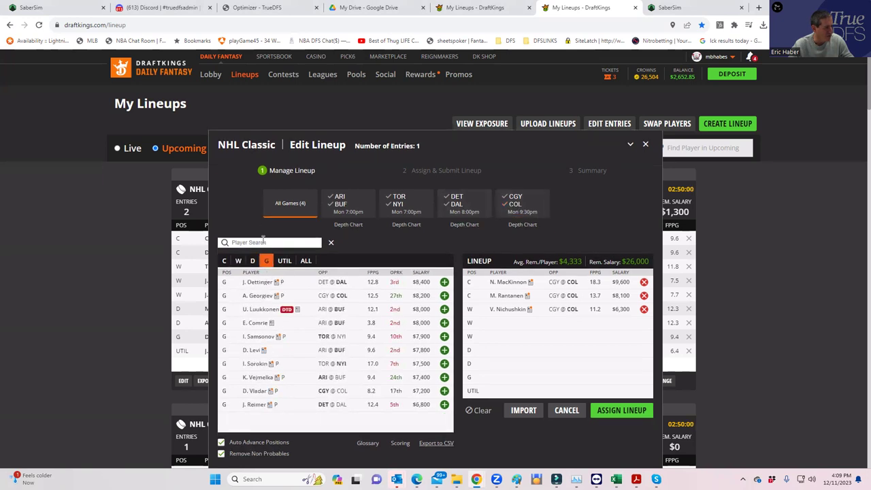
left_click(265, 243)
type("ily")
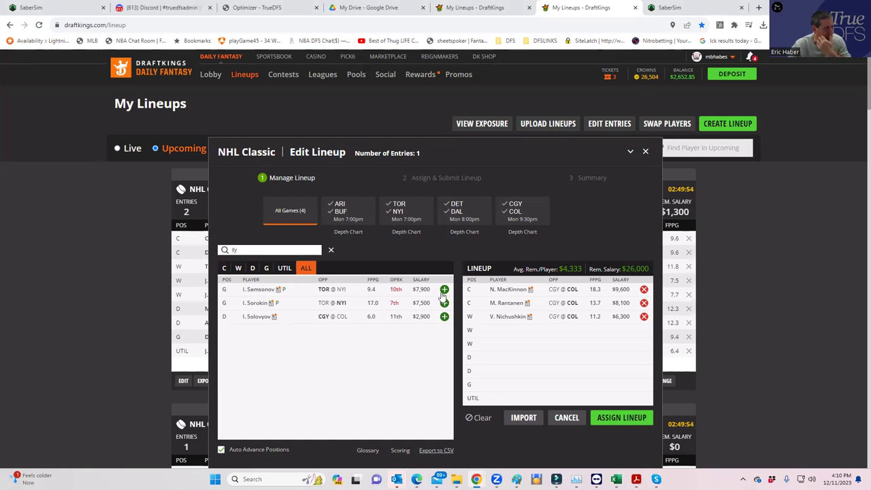
left_click(443, 289)
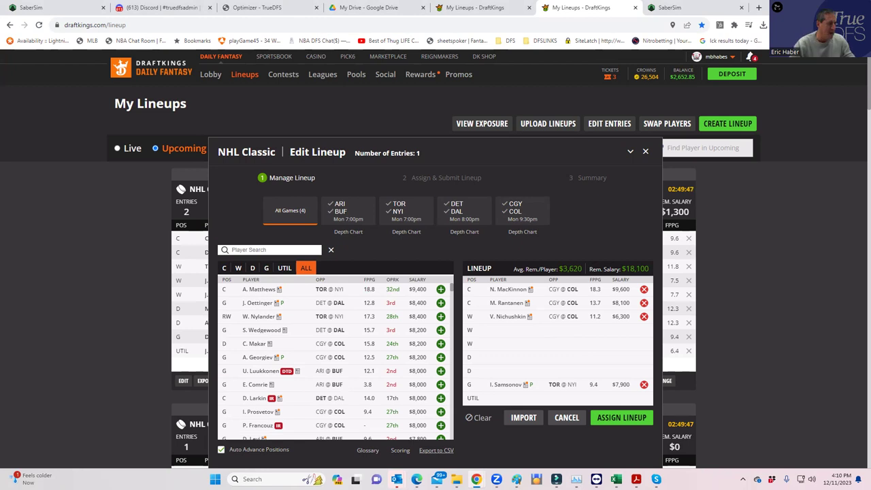
key("alt+Tab")
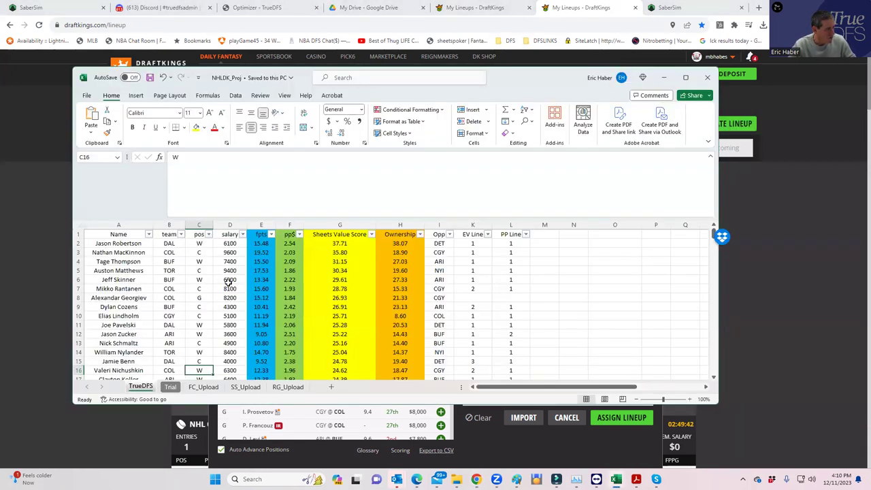
Check the position and salary values in spreadsheet cells C12 through D17.
left_click(208, 334)
left_click(230, 335)
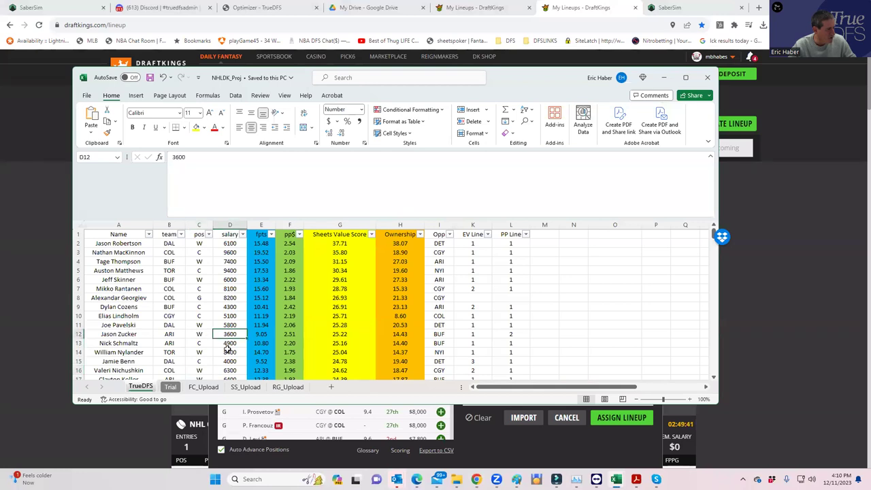
left_click(234, 343)
left_click(233, 333)
left_click(232, 344)
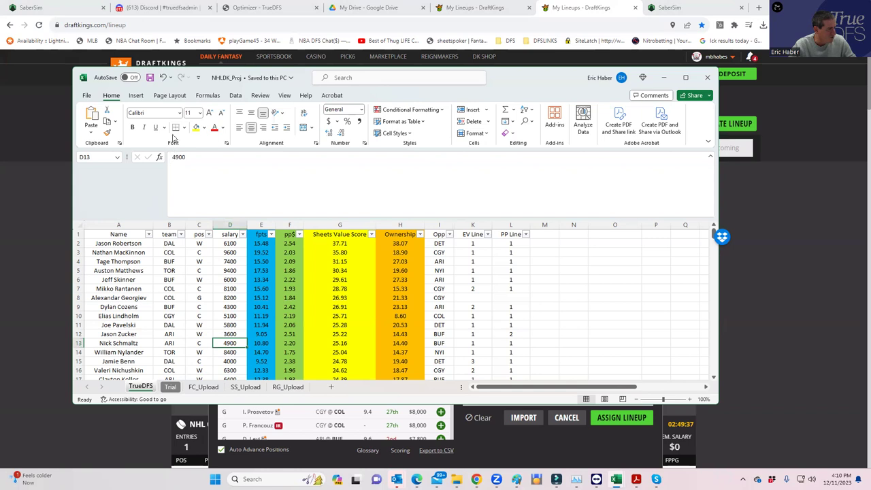
scroll(292, 374, "down", 2)
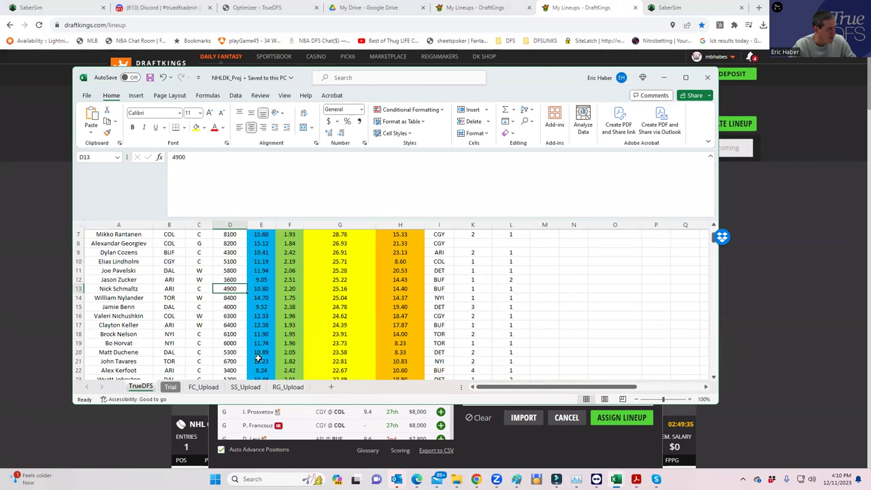
left_click(230, 325)
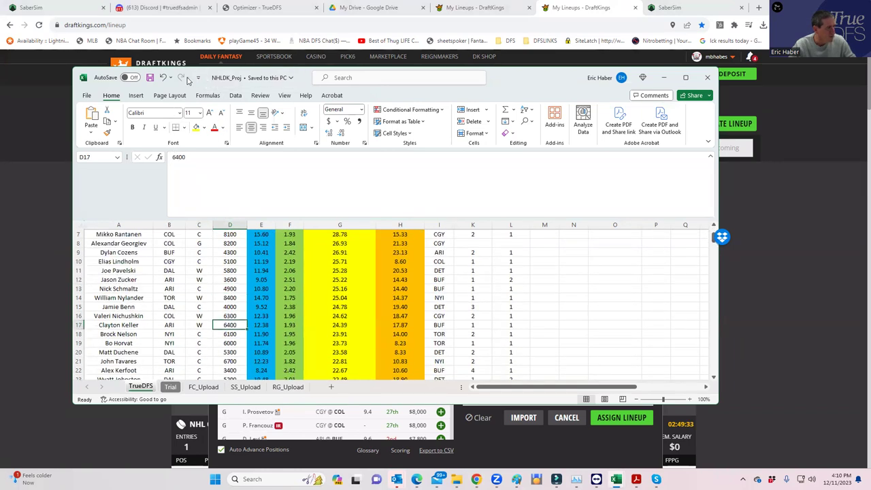
From the ARI/BUF game, add Schmaltz ($4,900 C) and Zucker ($3,600 W), then close the editor.
left_click(663, 77)
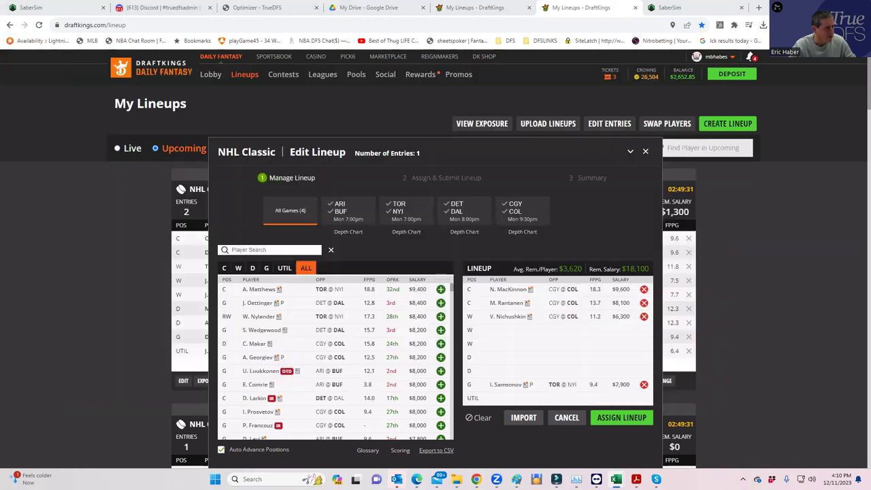
left_click(339, 216)
left_click(227, 269)
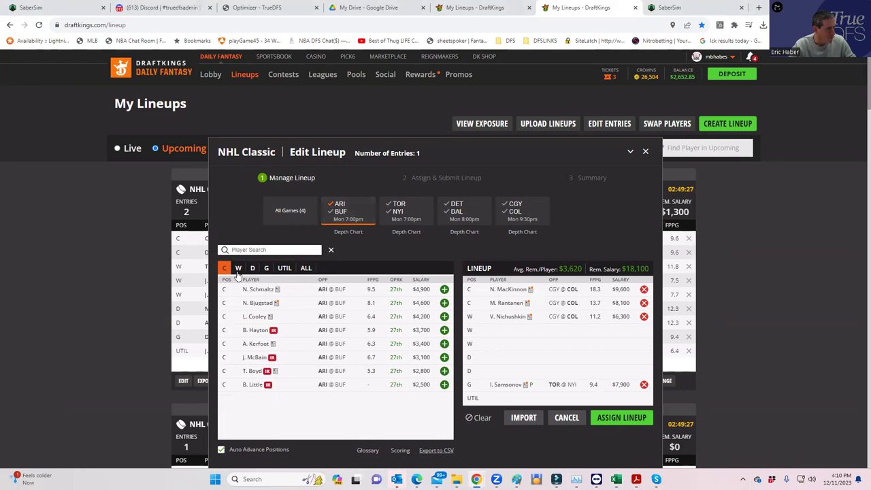
left_click(443, 289)
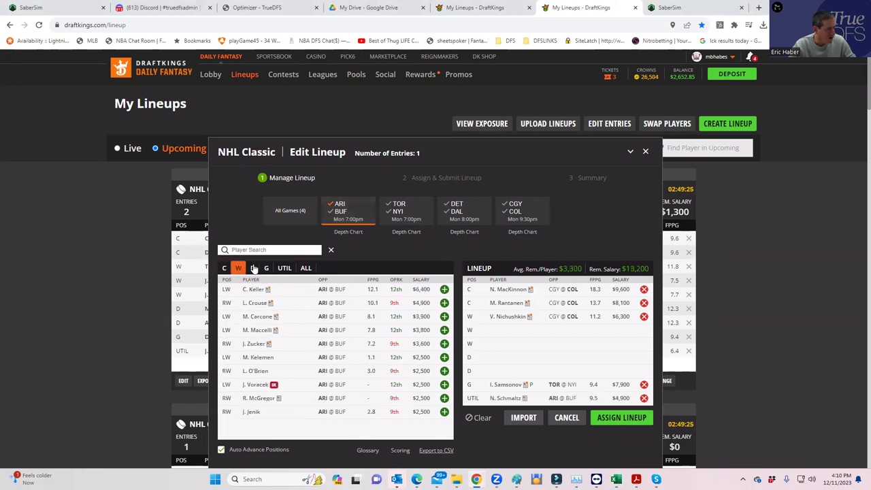
left_click(444, 343)
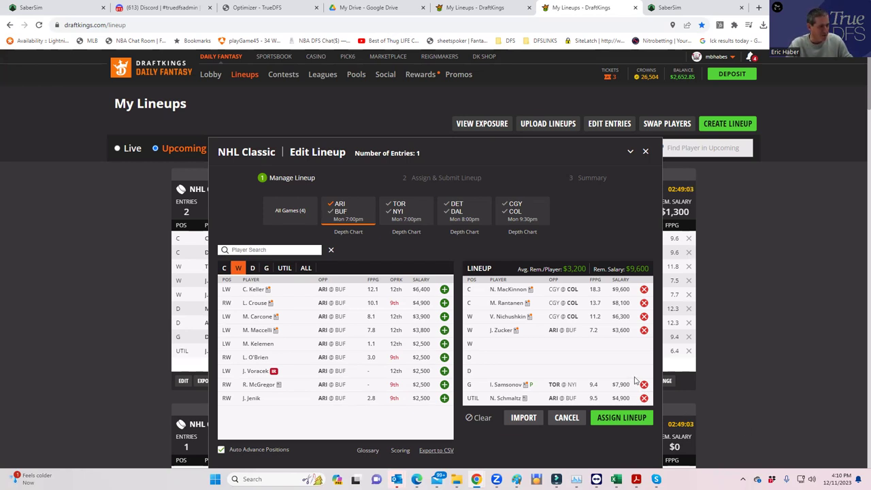
left_click(645, 153)
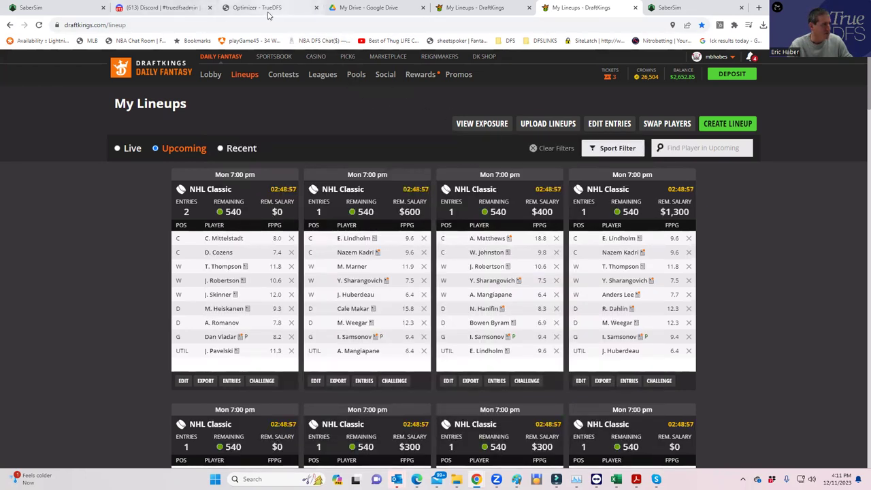
Upload the NHLDK_Sim CSV from the KrugNHL folder as custom data.
left_click(40, 7)
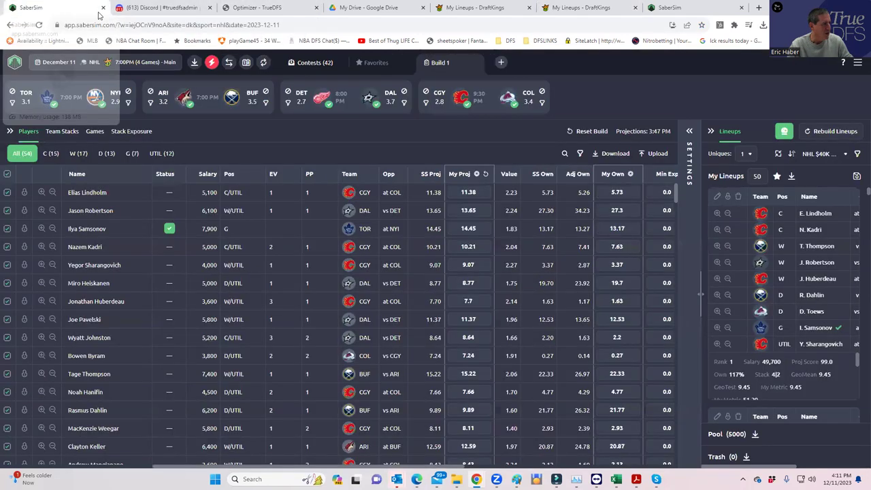
left_click(654, 153)
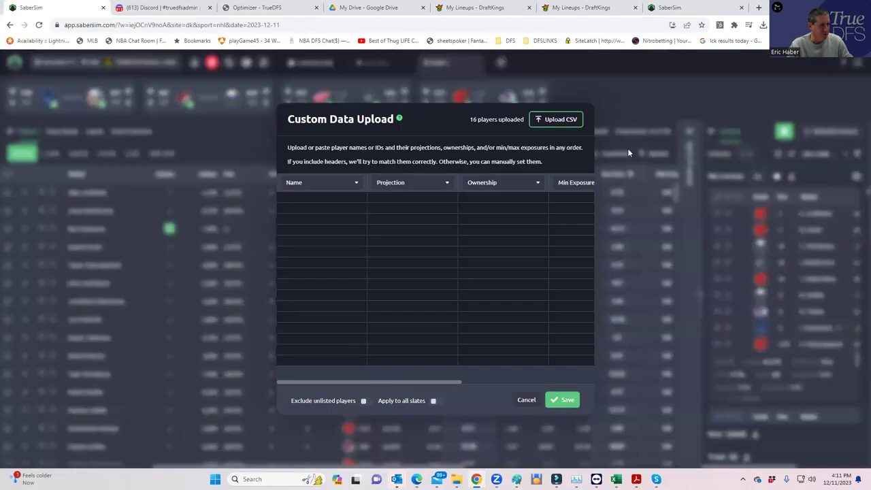
left_click(549, 121)
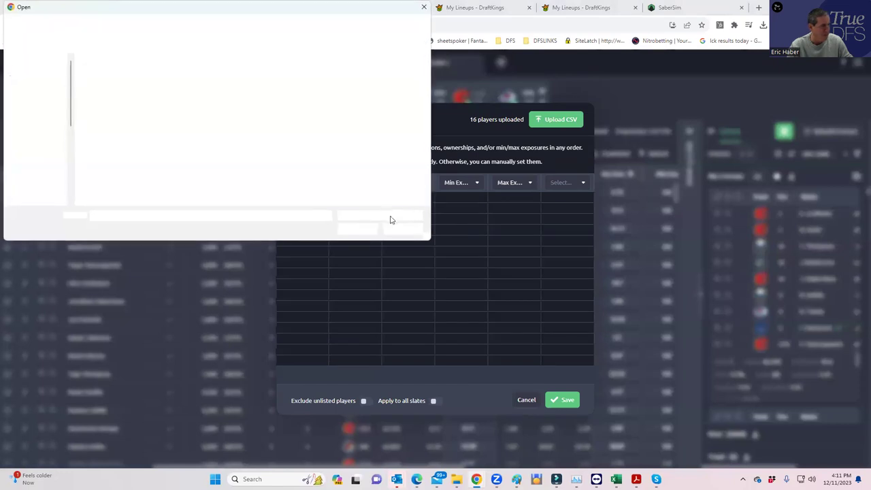
scroll(47, 170, "down", 3)
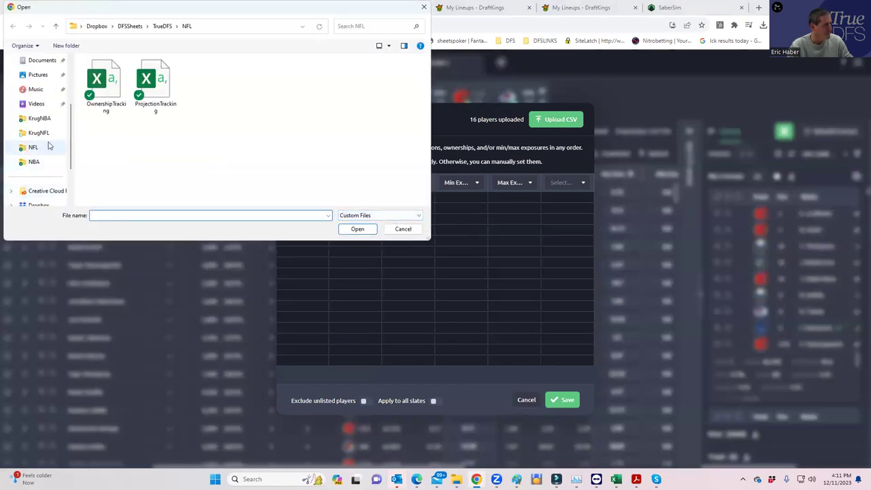
scroll(50, 147, "up", 3)
scroll(51, 151, "down", 5)
left_click(38, 90)
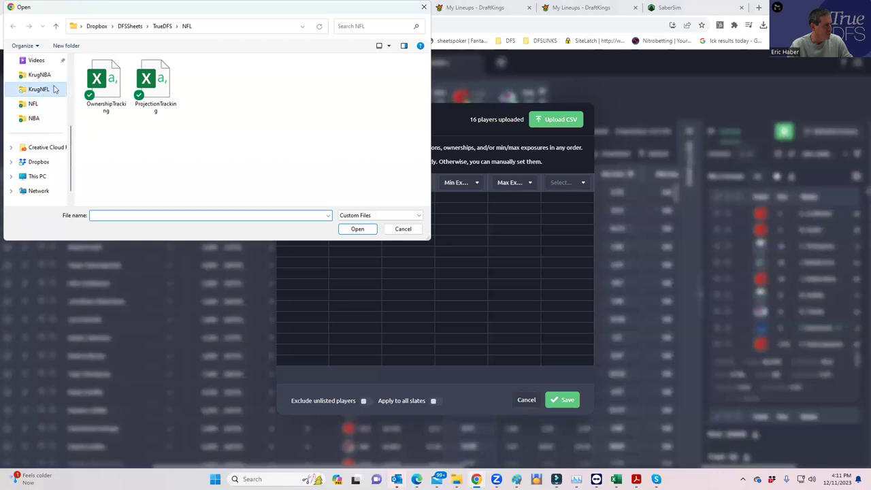
left_click(123, 26)
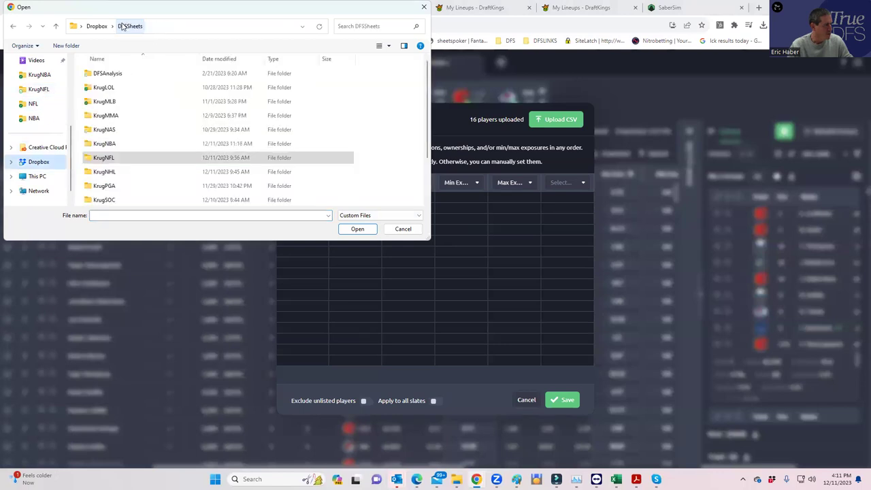
double_click(111, 172)
left_click(109, 88)
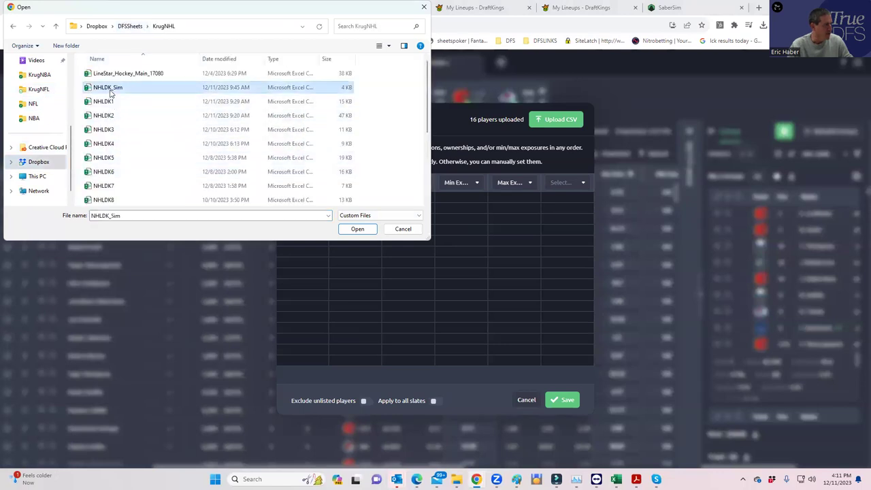
left_click(352, 231)
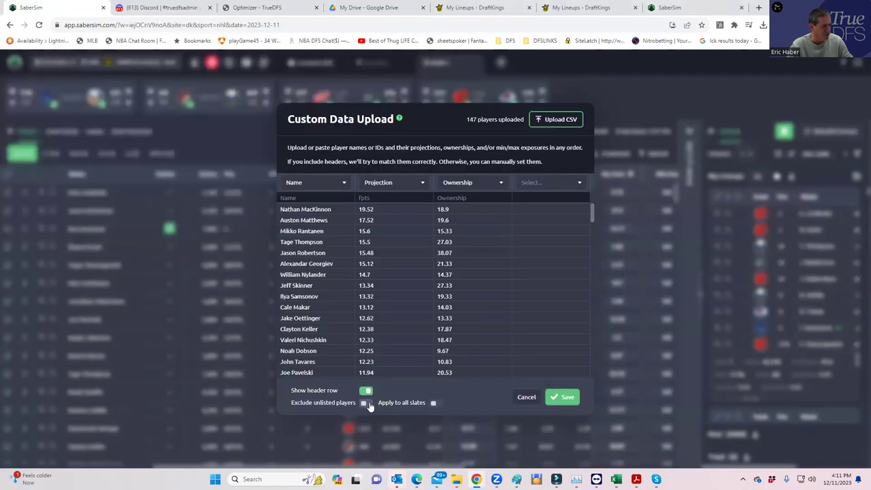
Save the uploaded projections, excluding all out players and skipping the source name.
left_click(561, 397)
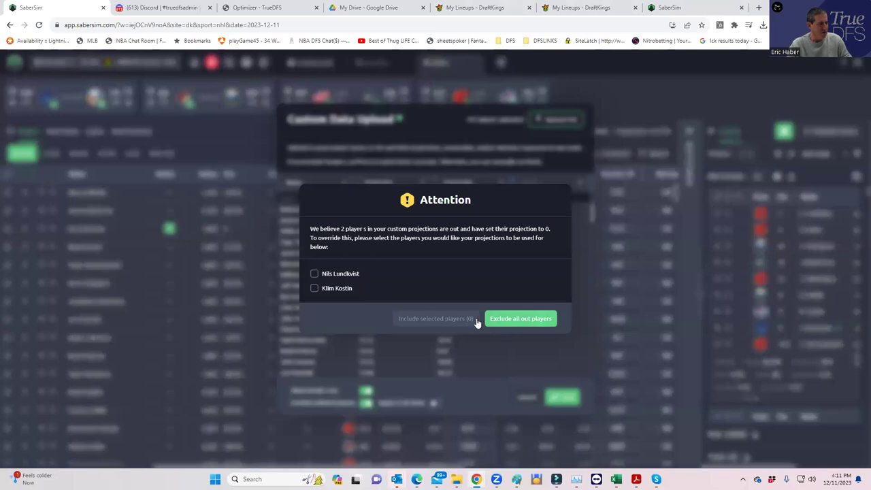
left_click(503, 317)
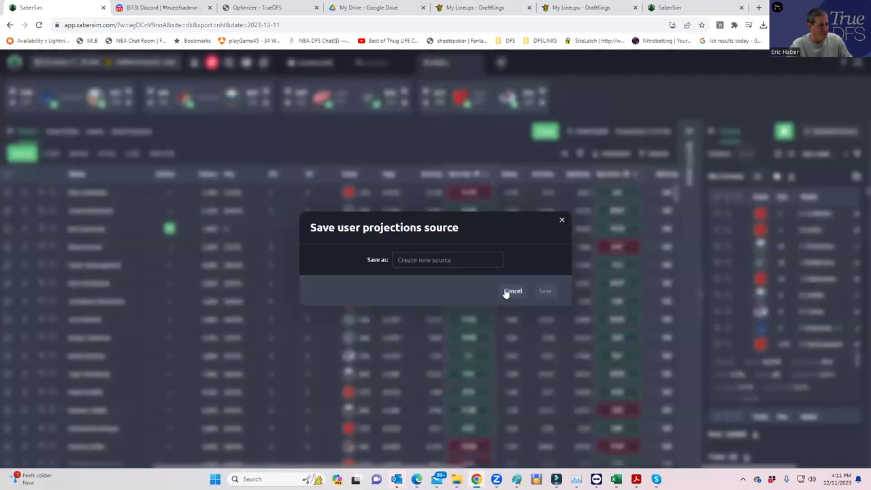
left_click(506, 288)
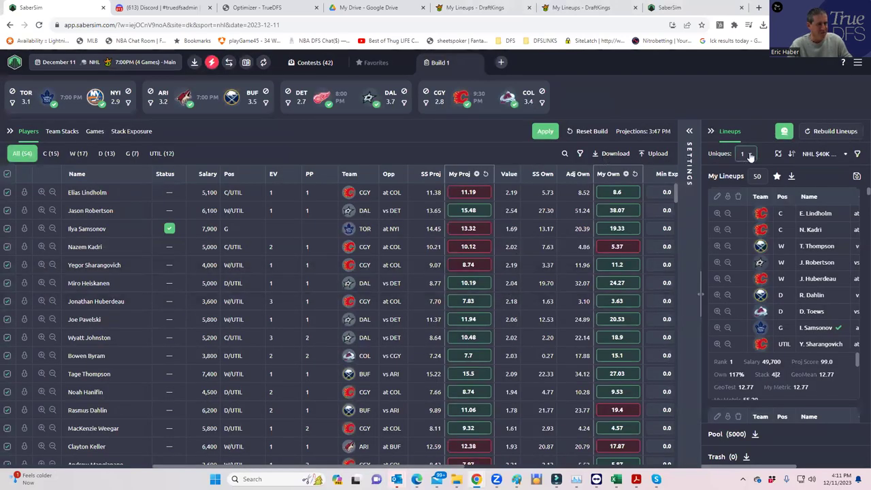
Change No. Lineups from 50 to 40 and rebuild, discarding the old lineups.
left_click(690, 131)
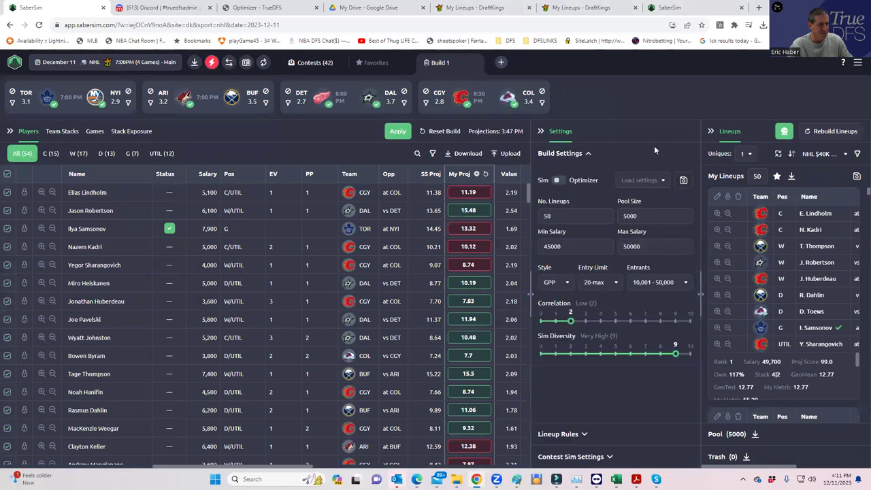
left_click(557, 214)
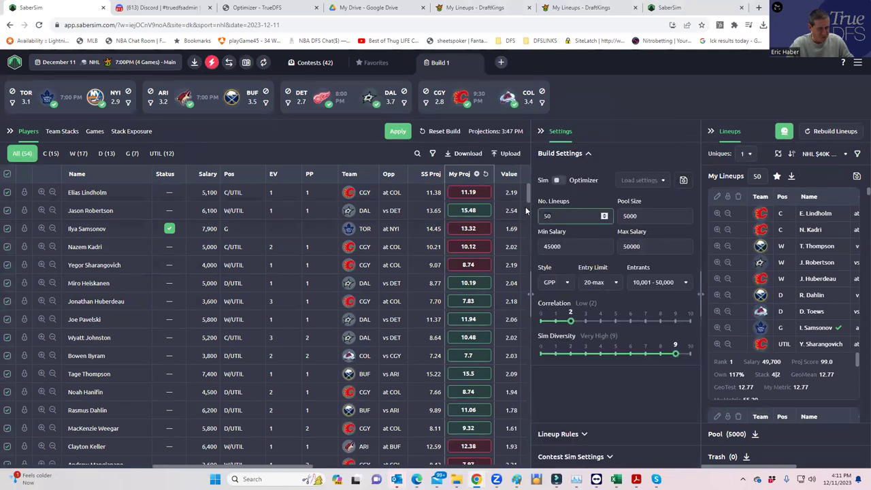
key("BackSpace")
key("BackSpace")
type("40")
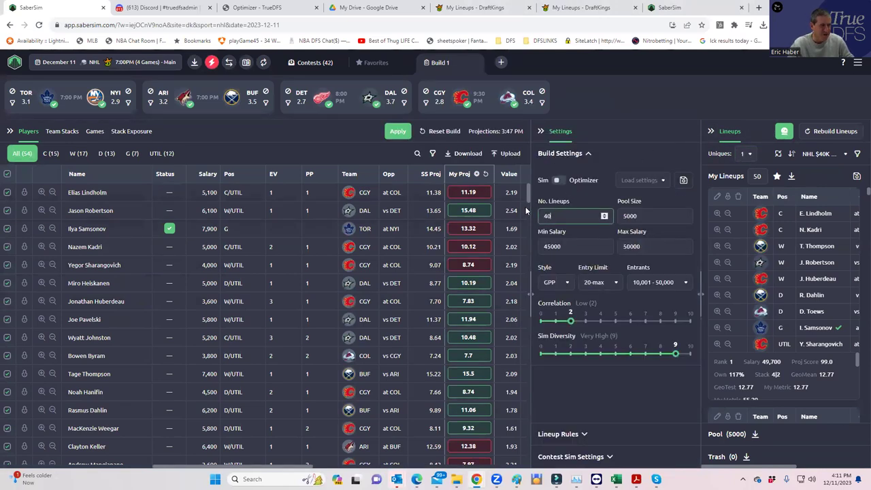
left_click(830, 133)
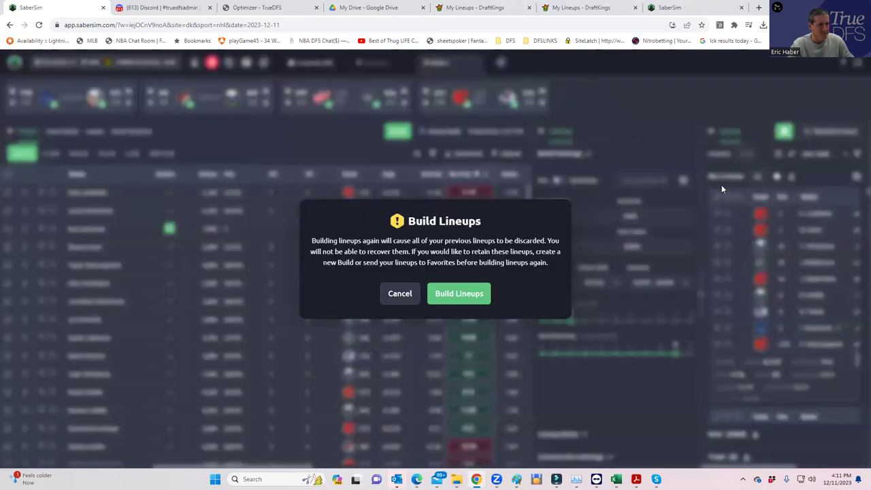
left_click(456, 293)
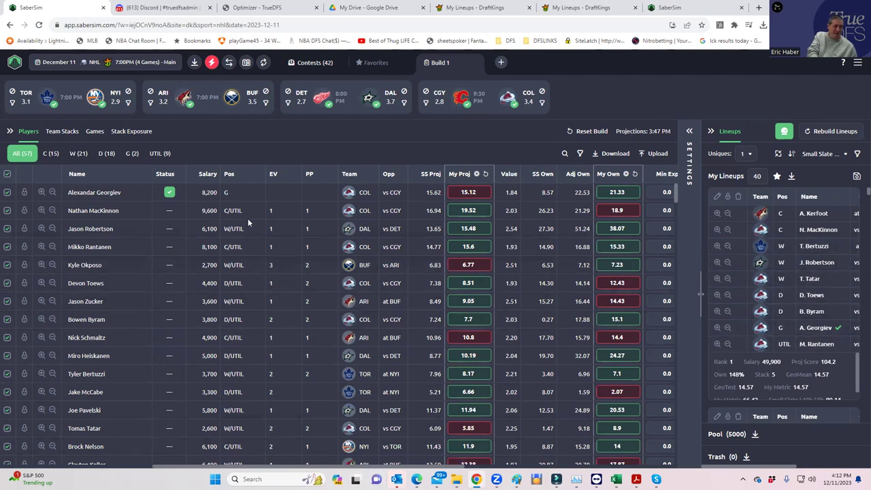
Glance at Team Stacks, then settle on the Stack Exposure breakdown by stack type.
left_click(132, 132)
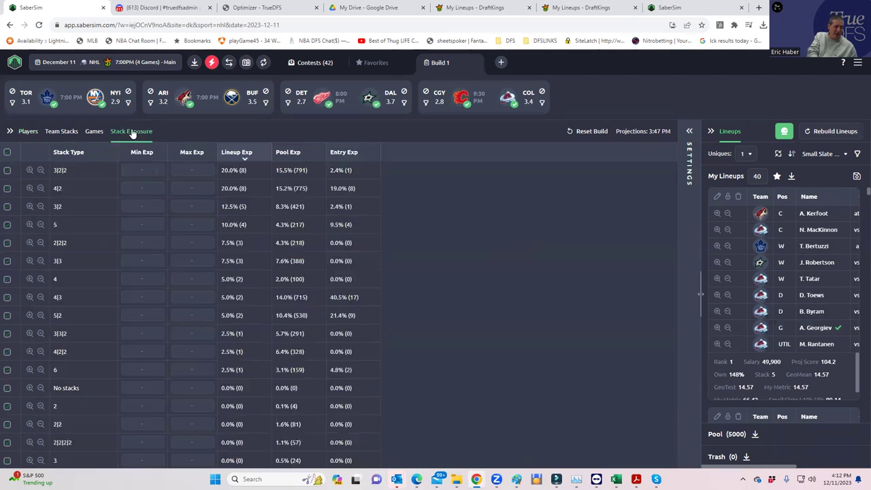
left_click(61, 132)
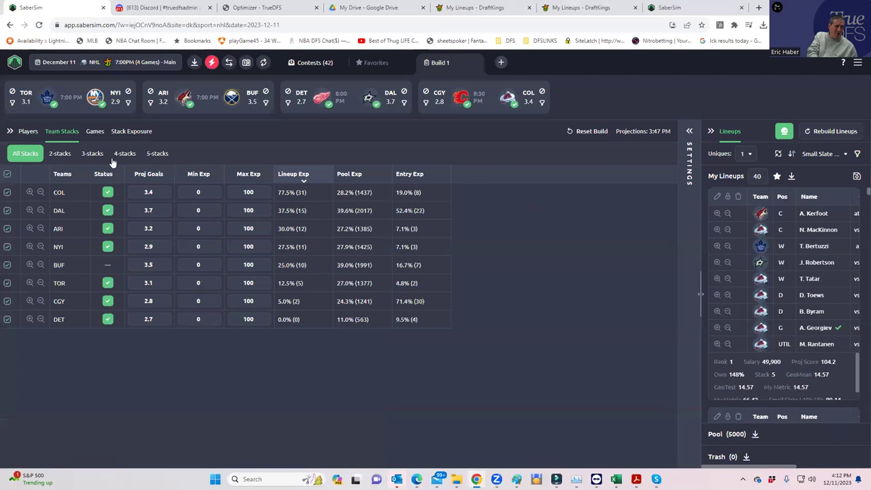
left_click(131, 131)
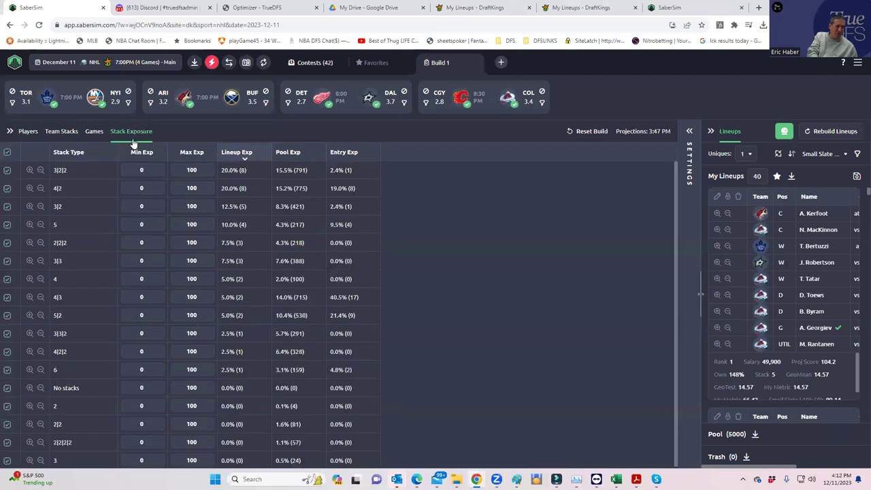
Uncheck the 4|2, 3|3, 5, 4 and 3|3|2 stack rows and apply the exposures.
left_click(8, 189)
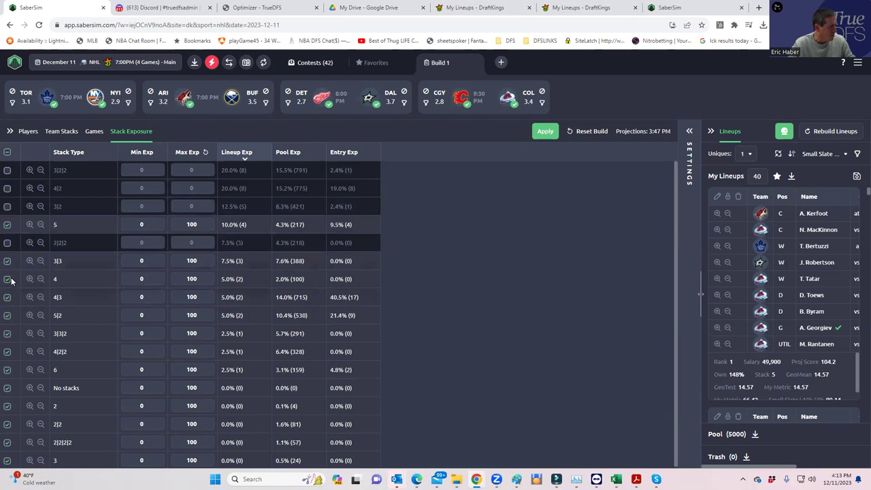
left_click(7, 262)
left_click(7, 226)
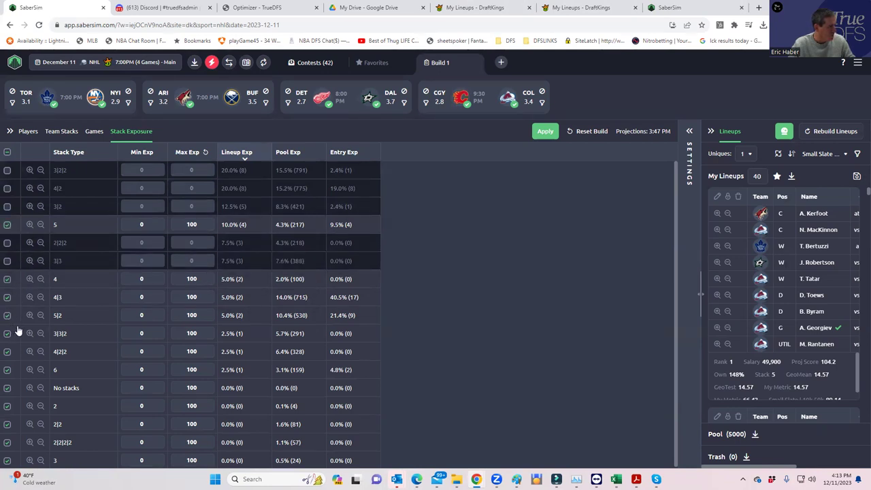
left_click(8, 279)
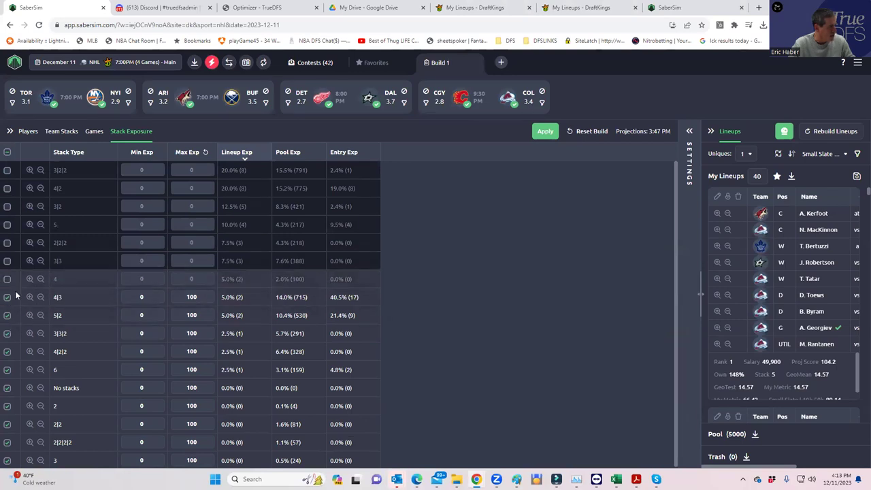
left_click(8, 333)
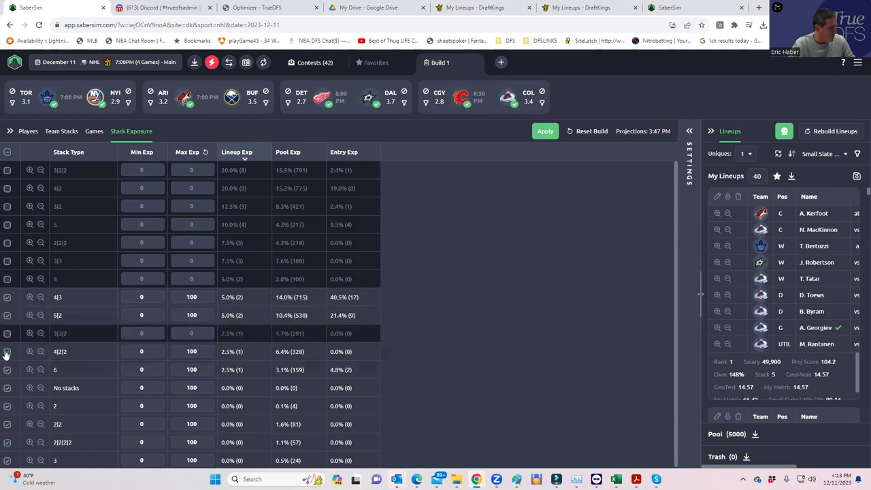
left_click(545, 130)
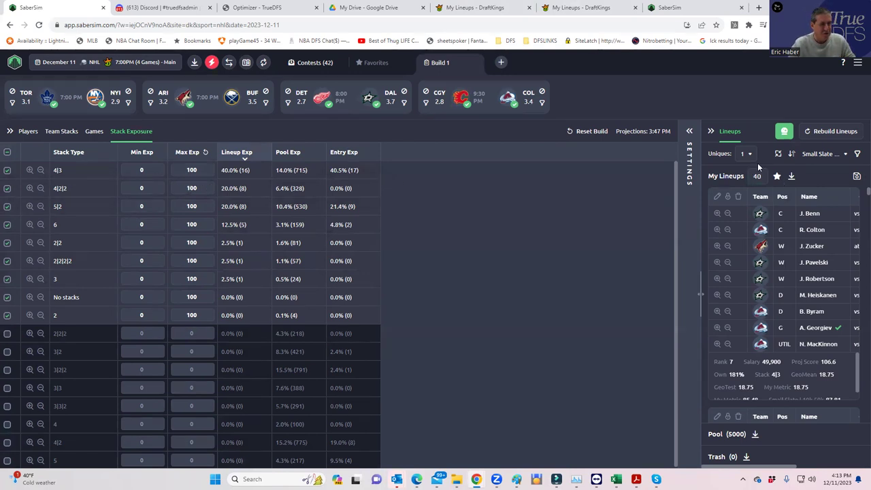
Add and save a contest sim for the NHL $40K Penalty Kill contest.
left_click(688, 131)
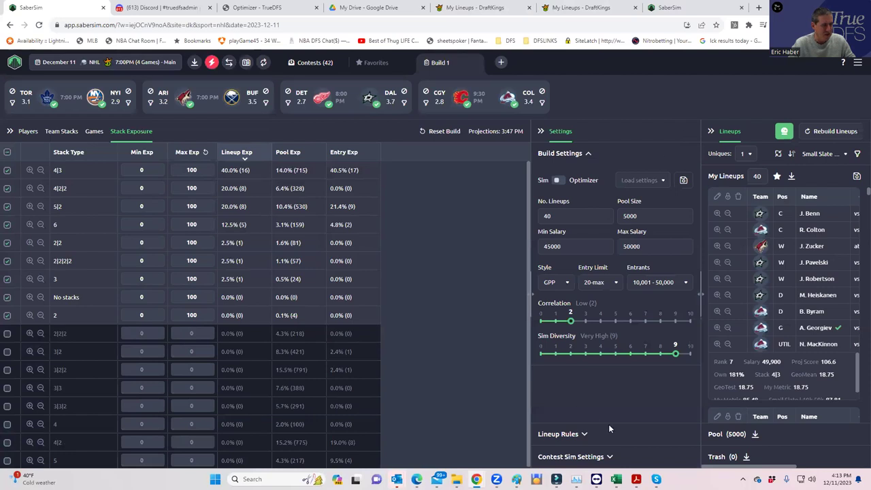
left_click(609, 456)
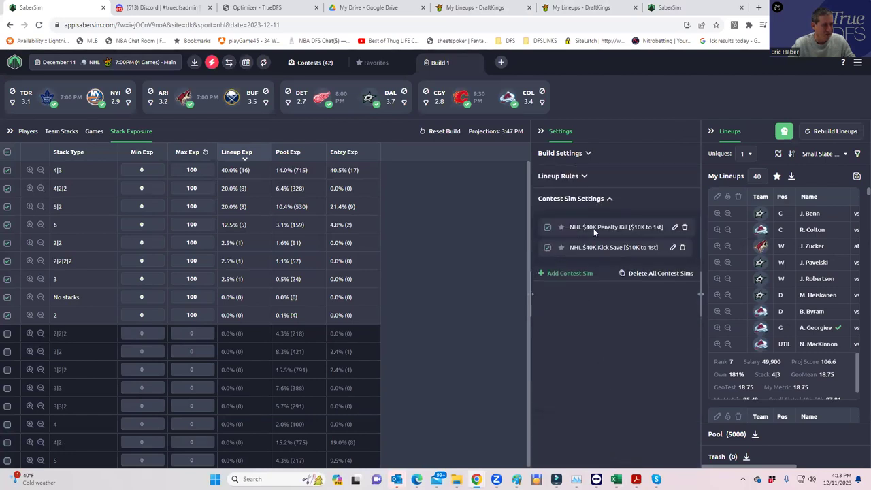
left_click(312, 63)
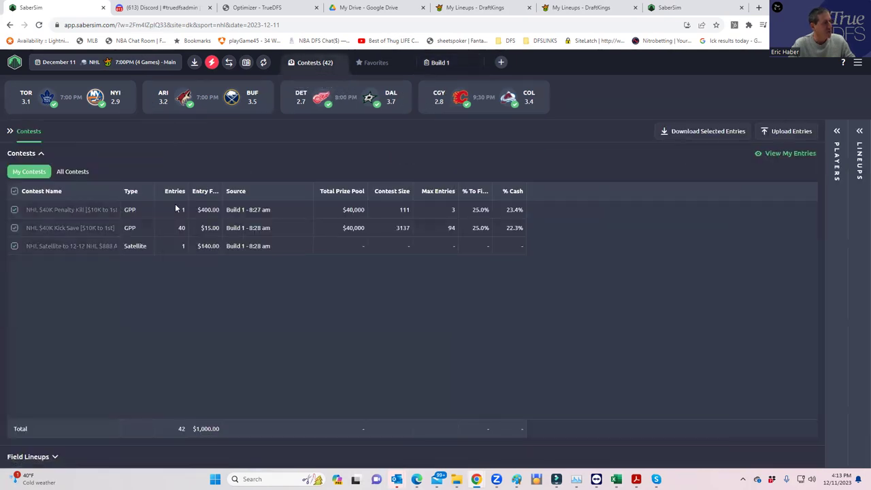
mouse_move(81, 211)
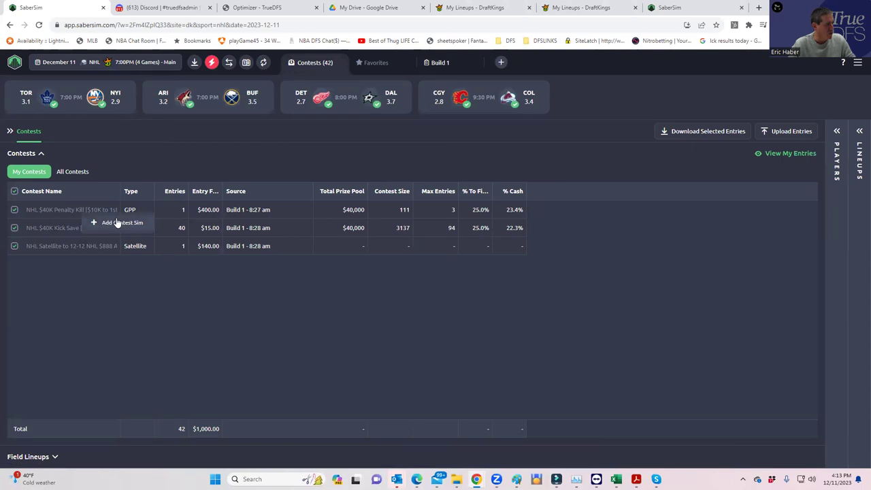
left_click(117, 221)
left_click(560, 356)
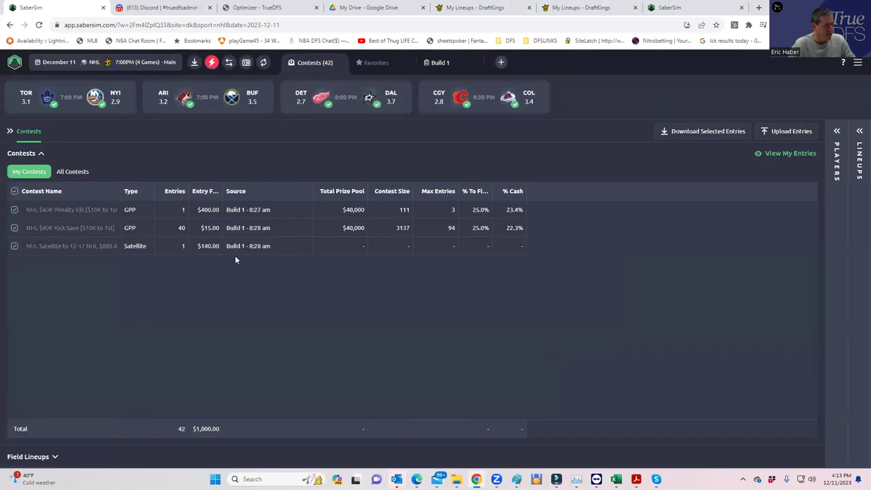
Add and save a contest sim for the Kick Save contest, then go back to Build 1.
mouse_move(83, 229)
left_click(131, 240)
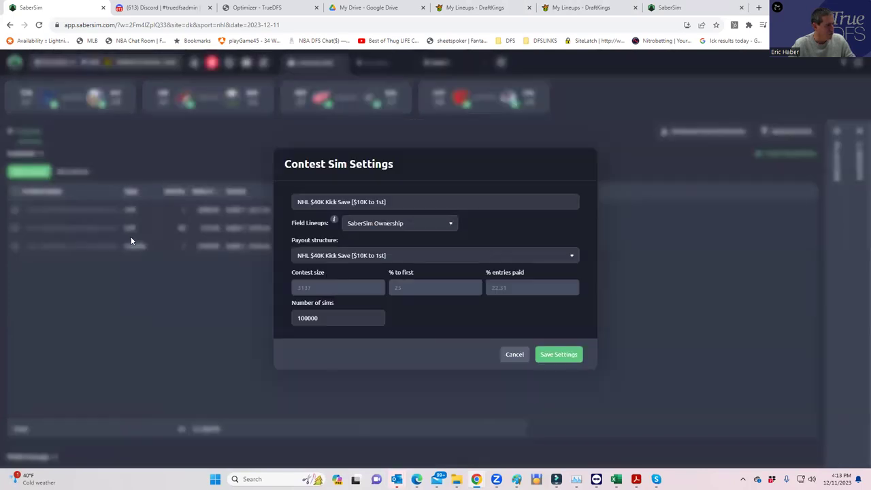
left_click(555, 356)
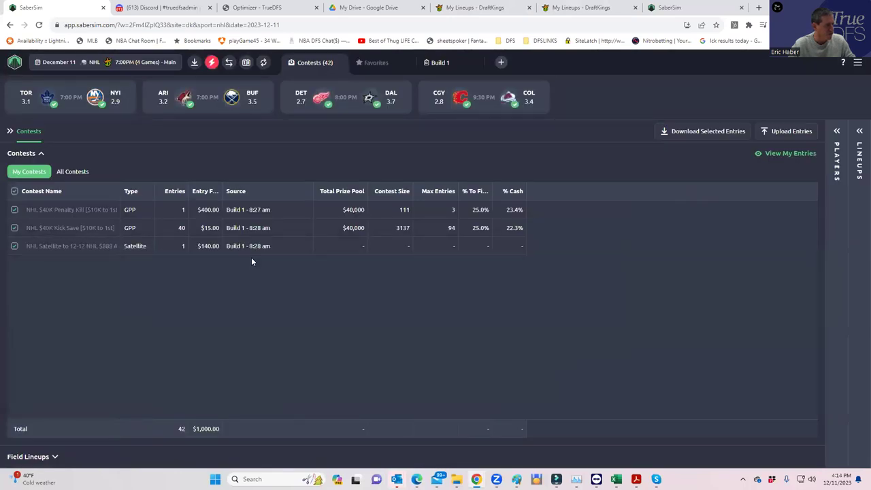
left_click(439, 62)
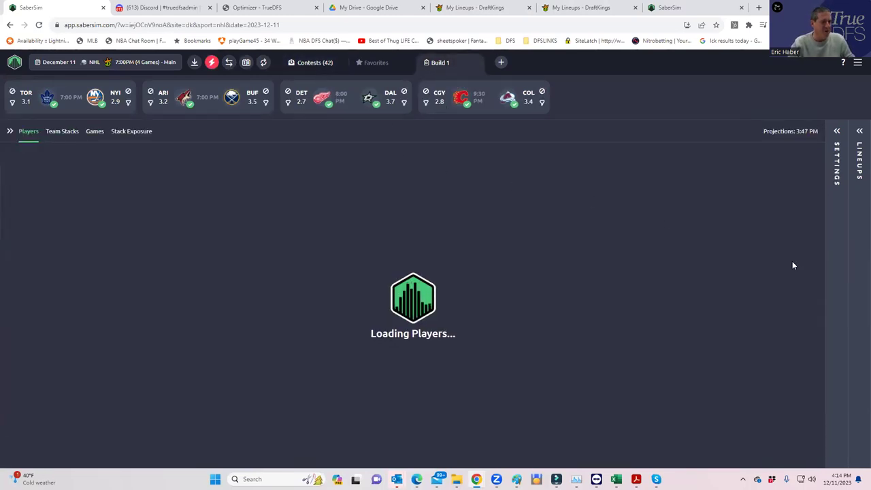
Expand the Settings and Lineups panels and run the contest sim on the 40 lineups.
left_click(838, 132)
left_click(859, 132)
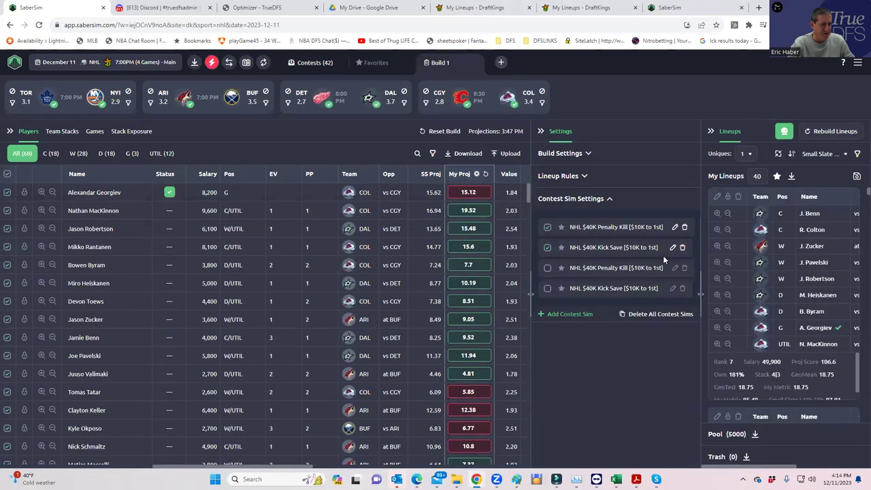
left_click(786, 134)
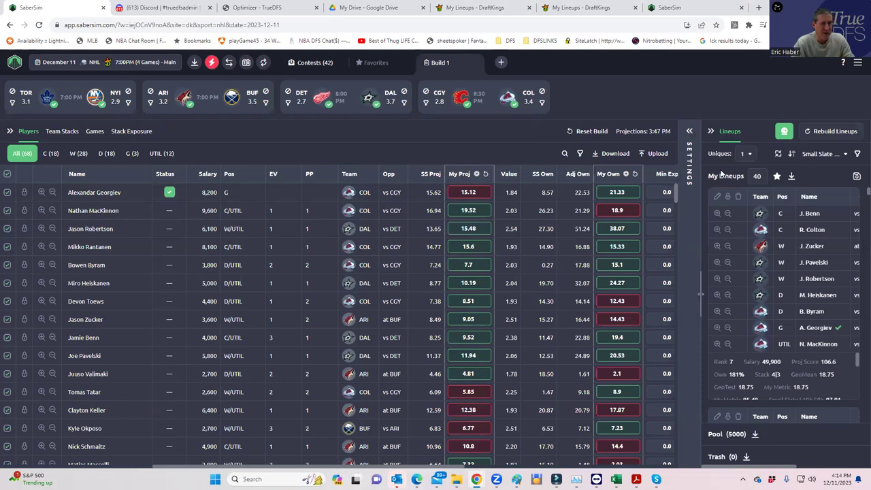
Rank the lineups by NHL $40K Kick Save RAROI.
left_click(820, 154)
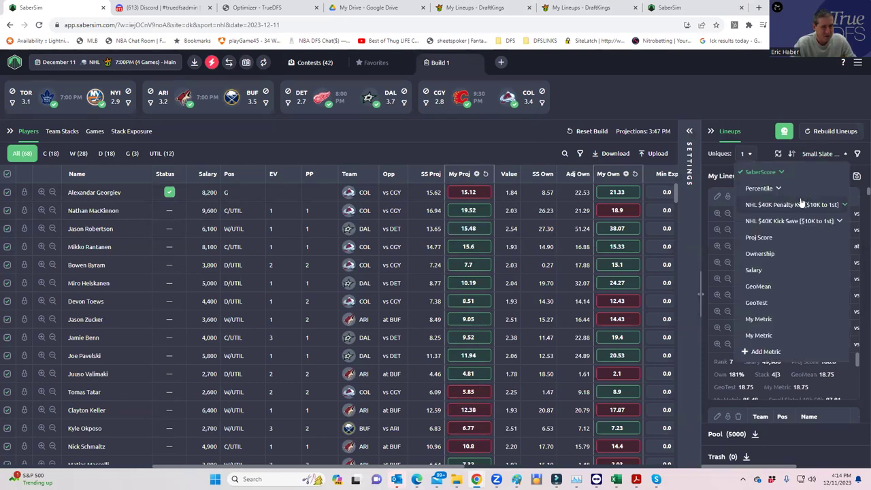
left_click(790, 224)
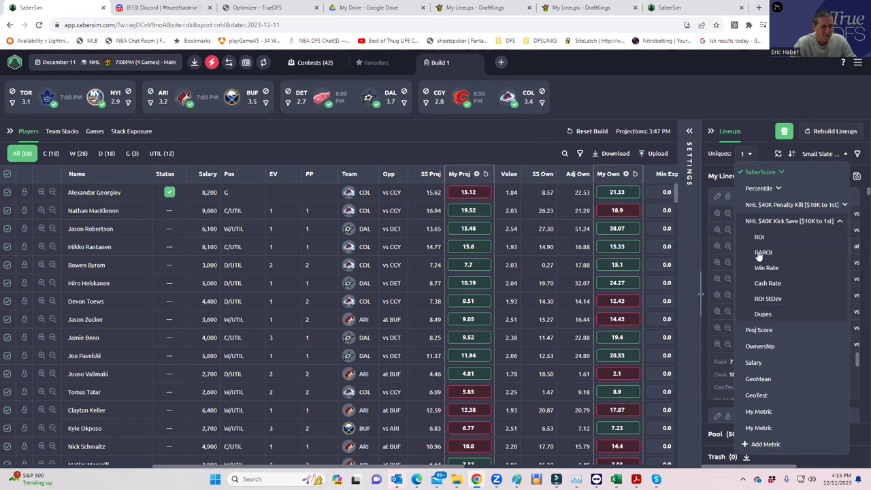
left_click(760, 252)
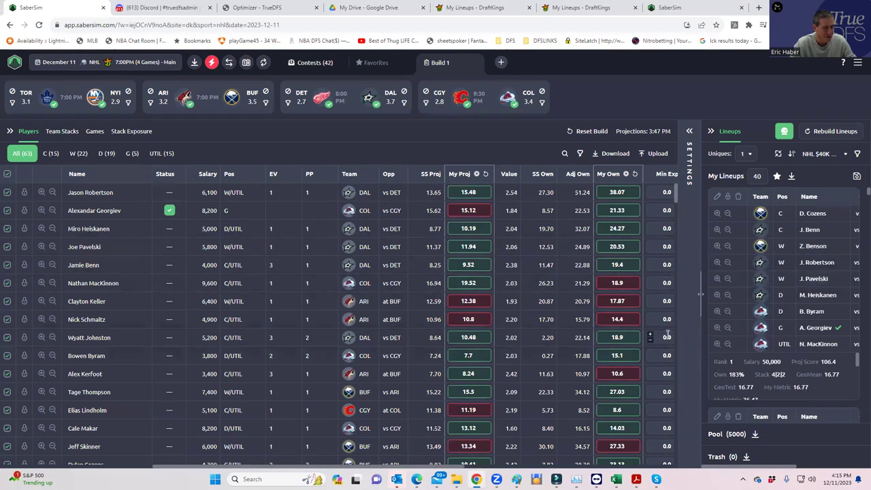
Uncheck the 2|2|2|2 stack type in Stack Exposure and apply.
left_click(128, 132)
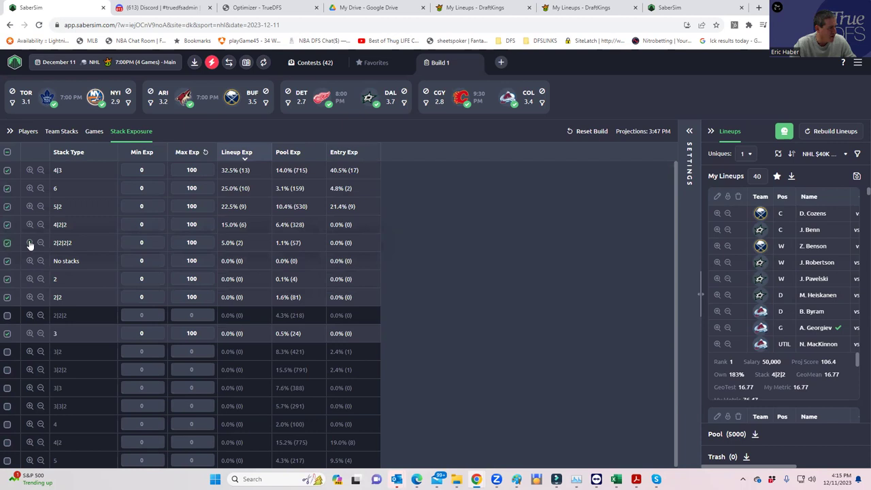
left_click(8, 243)
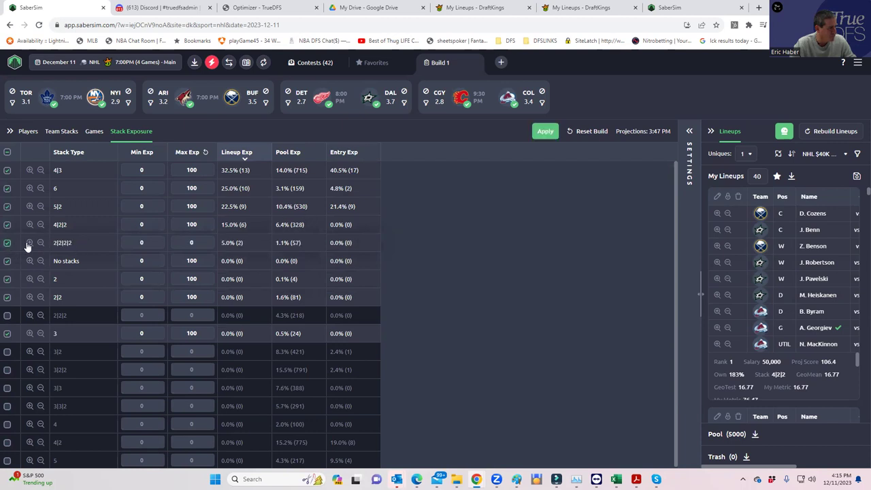
left_click(7, 244)
left_click(543, 132)
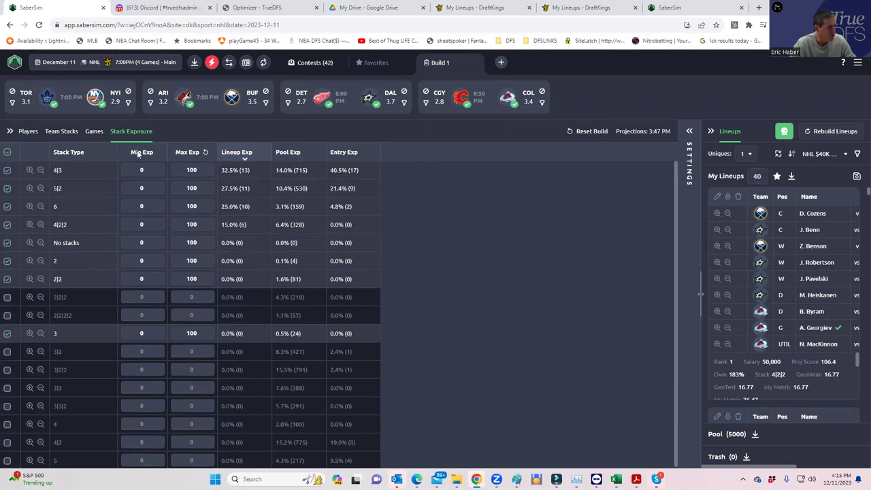
Set the Uniques minimum to 3 players, then view exposure by stack type.
left_click(63, 132)
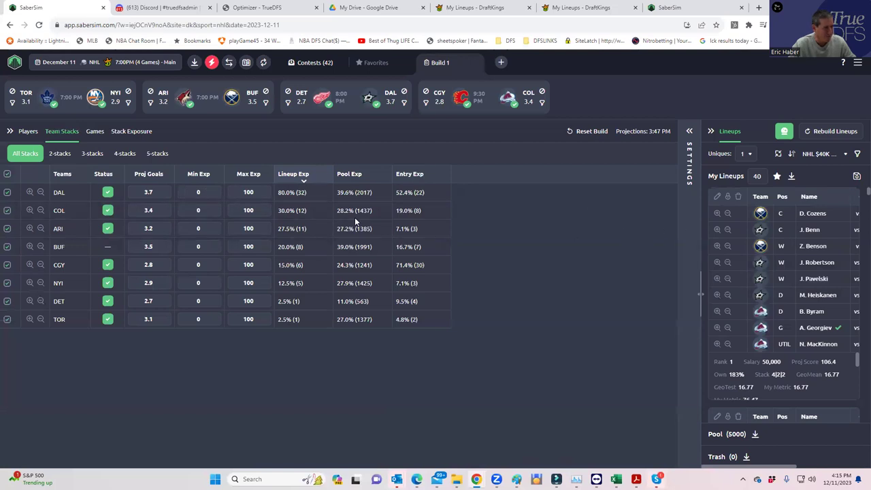
left_click(745, 155)
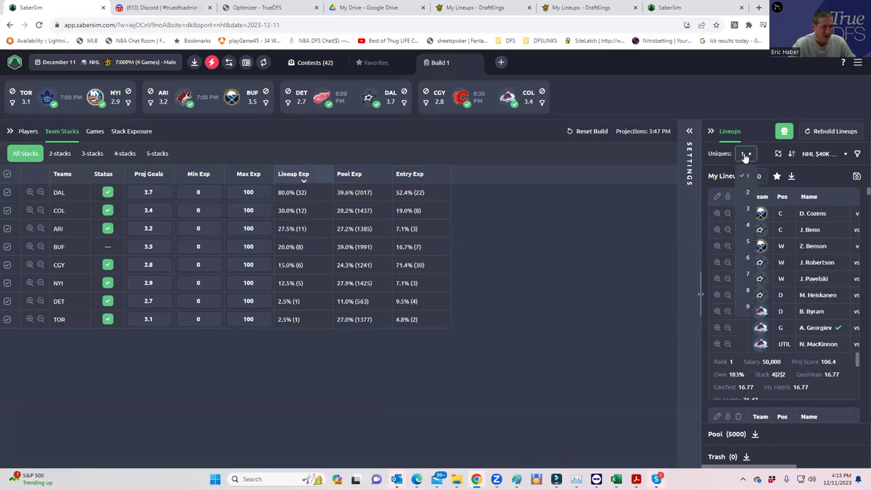
left_click(745, 193)
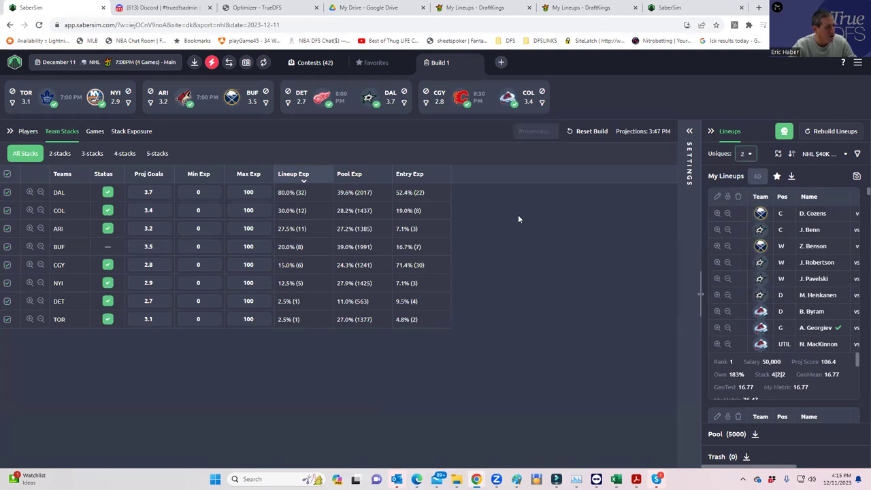
left_click(749, 155)
left_click(746, 208)
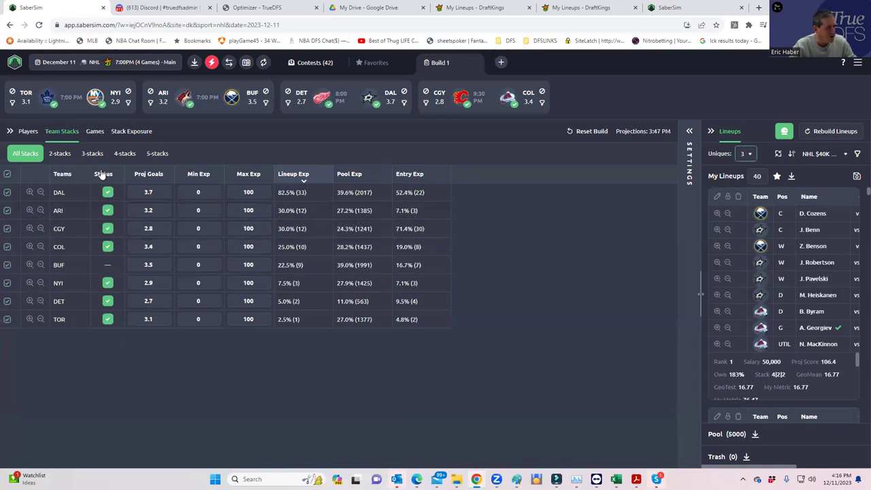
left_click(130, 133)
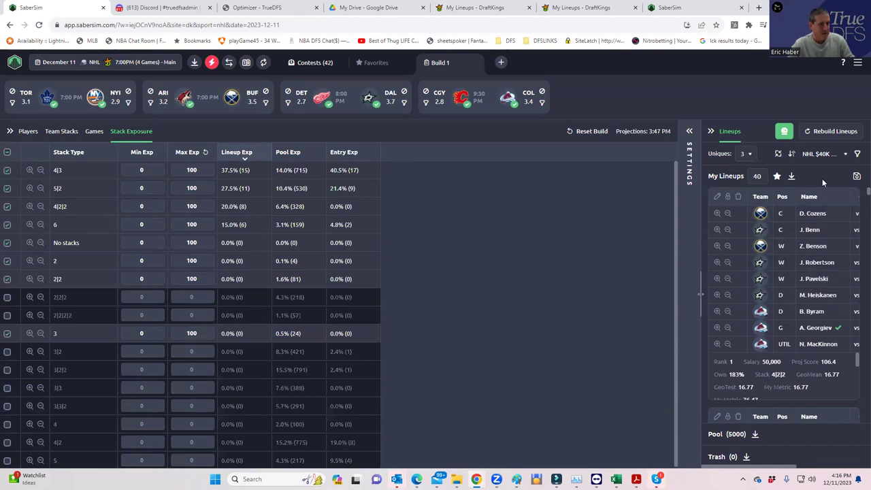
Save the 40 lineups to the NHL $40K Kick Save contest, leaving out the Satellite.
left_click(856, 176)
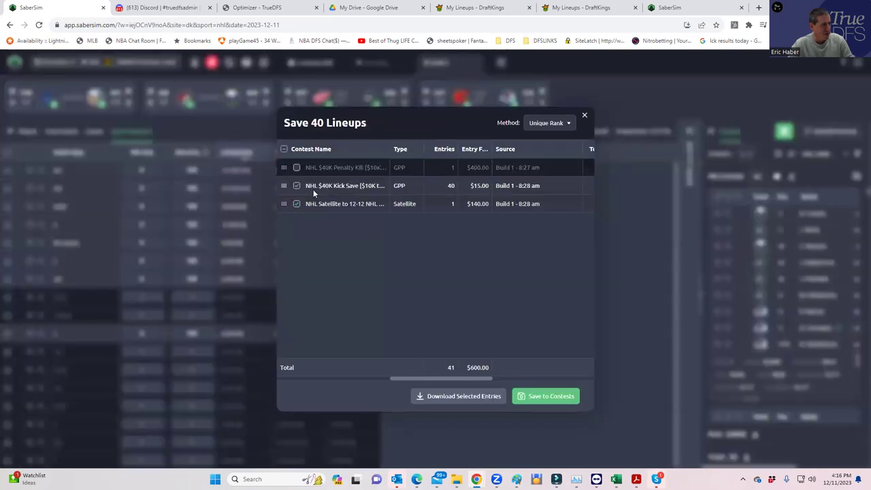
left_click(297, 204)
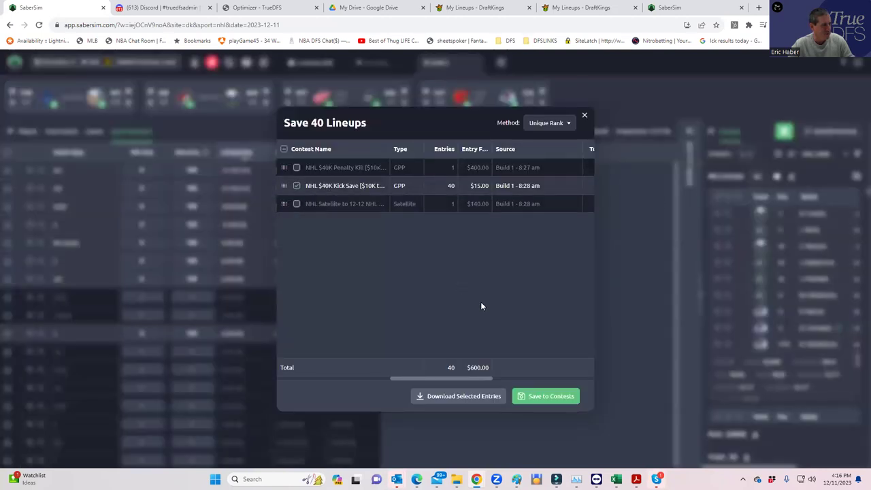
left_click(553, 396)
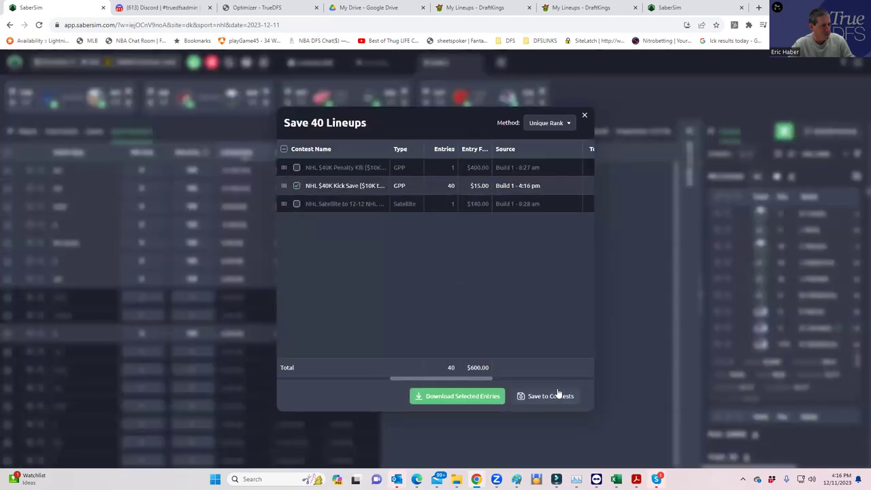
left_click(585, 118)
Rank the lineups by RAROI for the Penalty Kill contest and review the results.
left_click(817, 154)
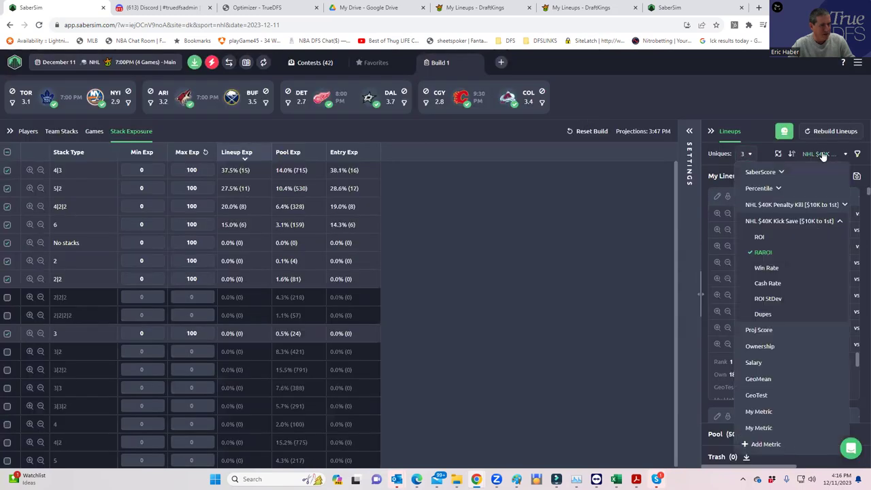
left_click(773, 210)
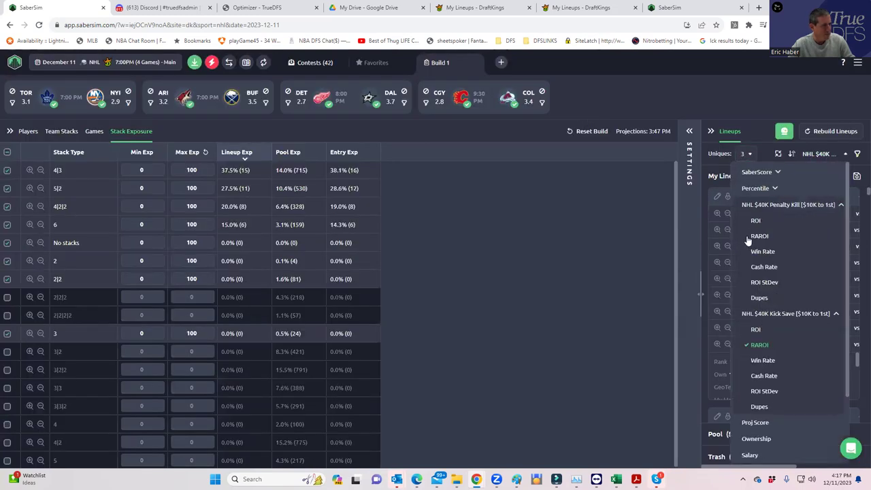
left_click(755, 236)
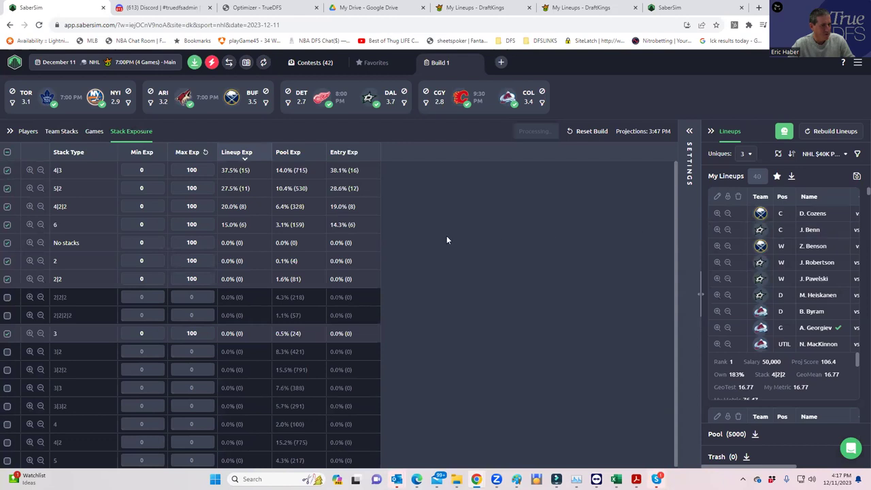
scroll(776, 301, "down", 3)
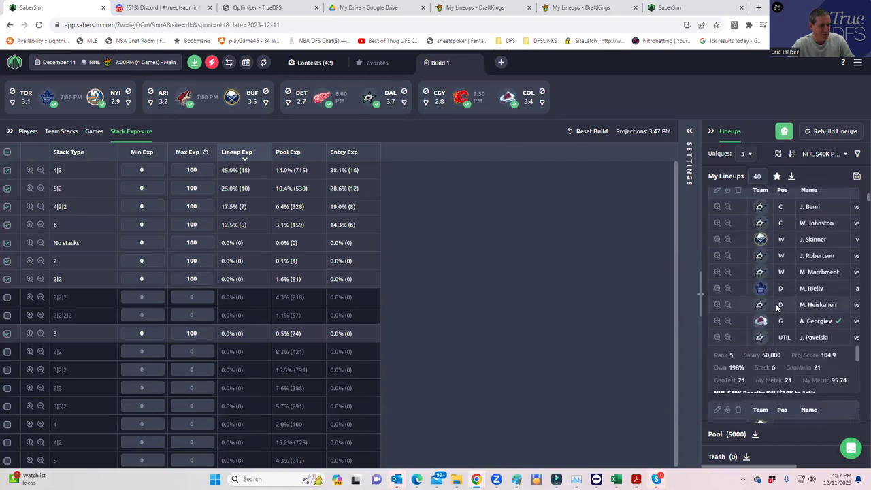
scroll(780, 300, "down", 3)
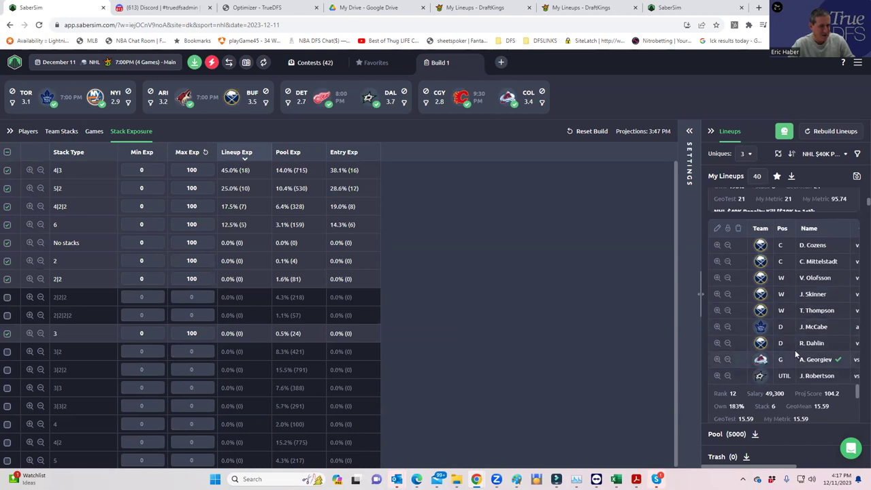
scroll(795, 347, "up", 5)
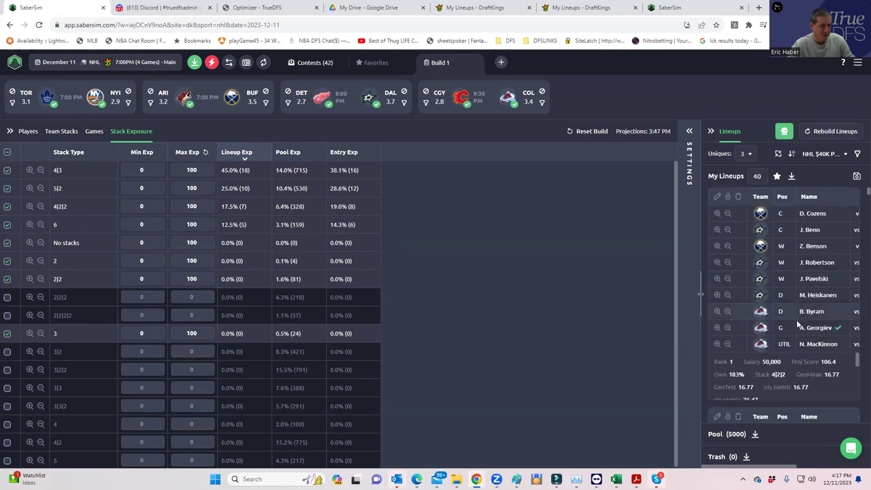
scroll(761, 345, "down", 1)
scroll(755, 354, "up", 2)
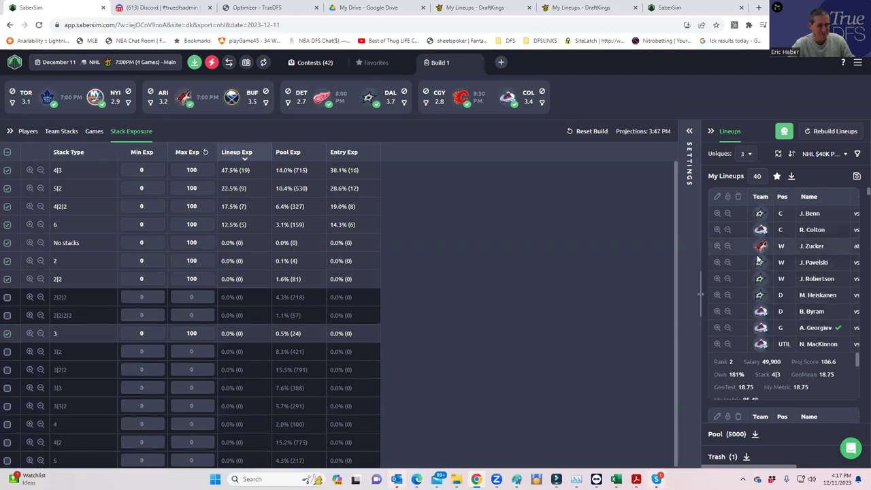
Delete the top lineup and save lineups to the NHL $40K Penalty Kill contest instead of Kick Save.
left_click(738, 197)
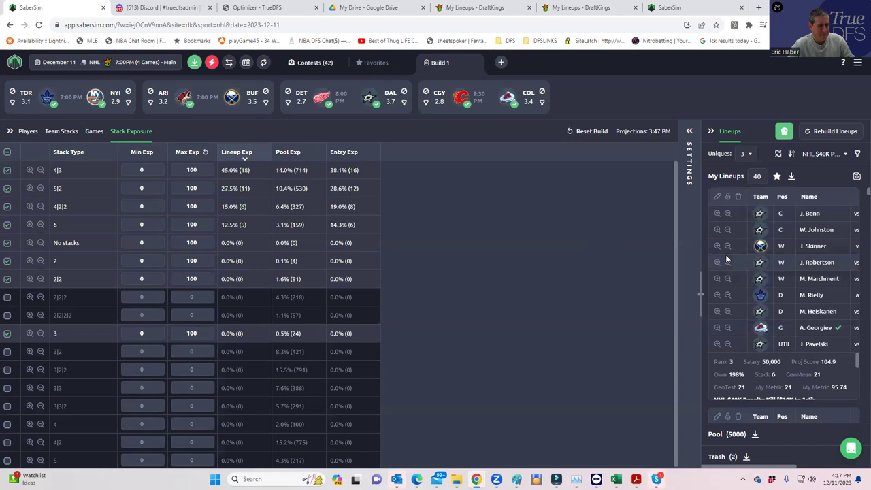
left_click(857, 178)
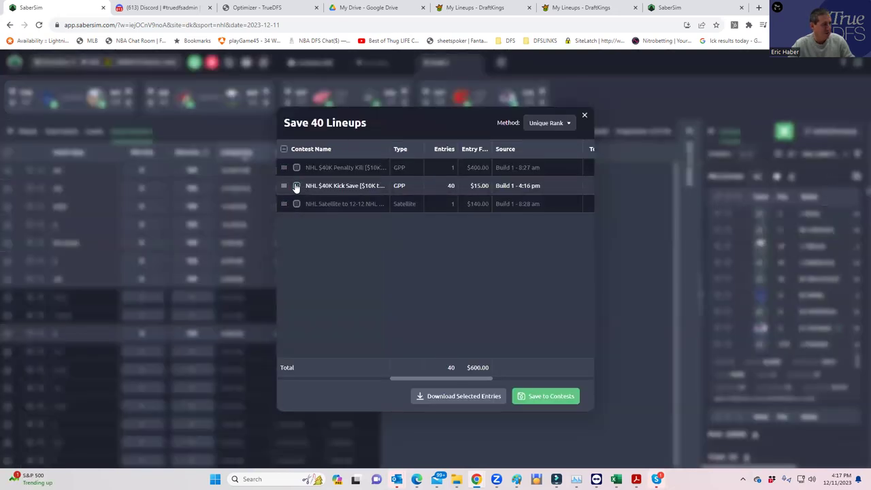
left_click(296, 186)
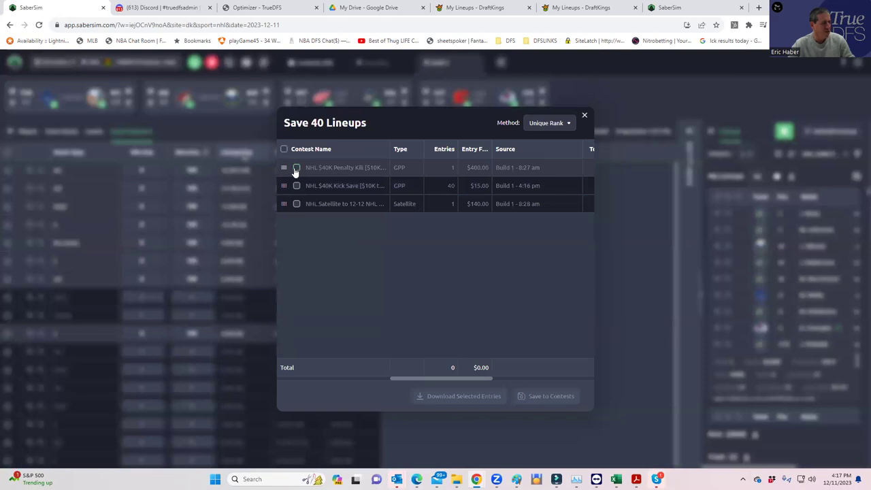
left_click(297, 168)
left_click(554, 396)
left_click(584, 117)
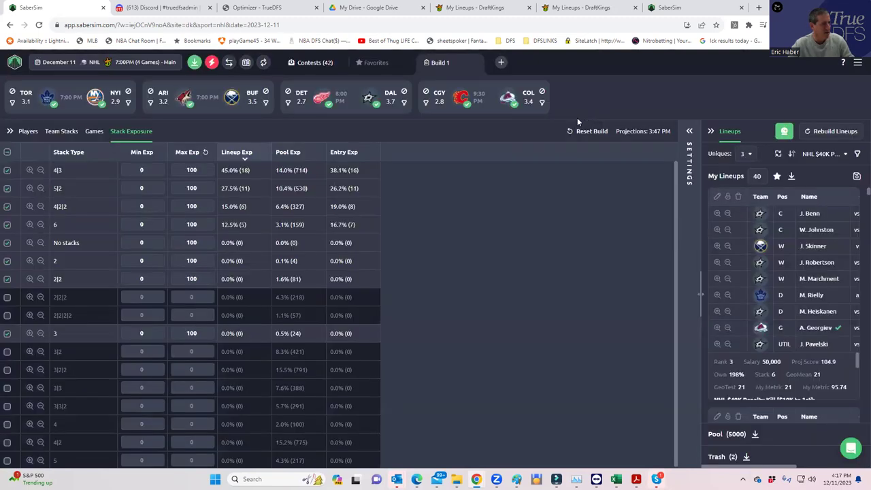
Quick Swap all out players for the best available, replacing the out Detroit winger with Zucker.
left_click(212, 61)
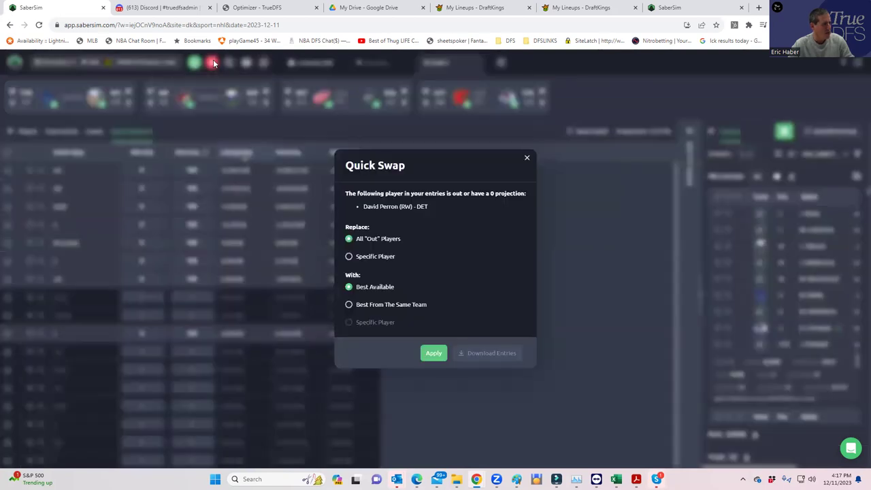
left_click(528, 159)
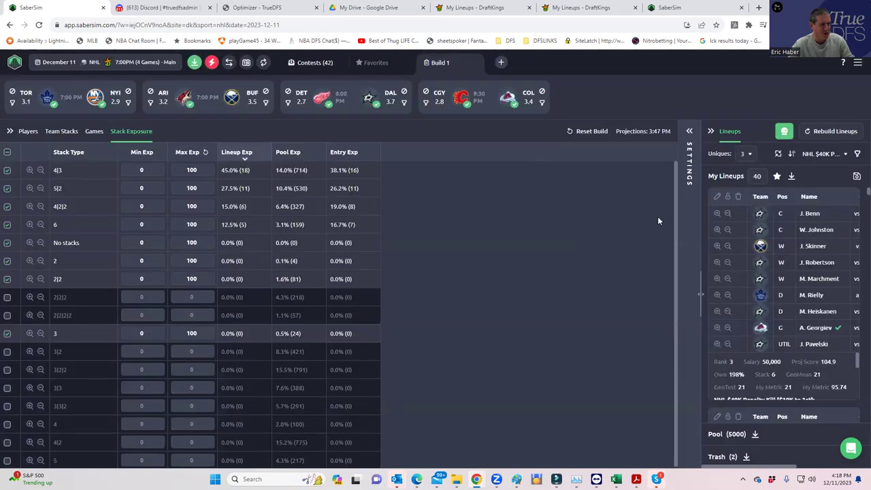
left_click(30, 132)
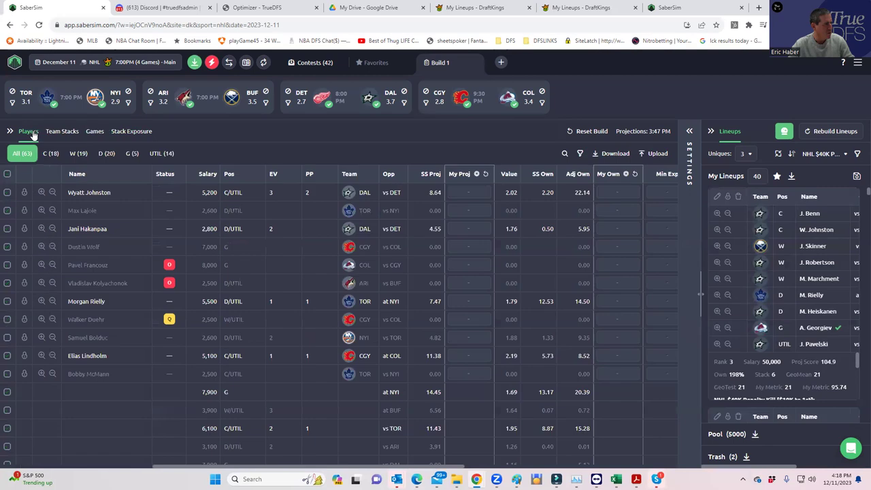
left_click(211, 64)
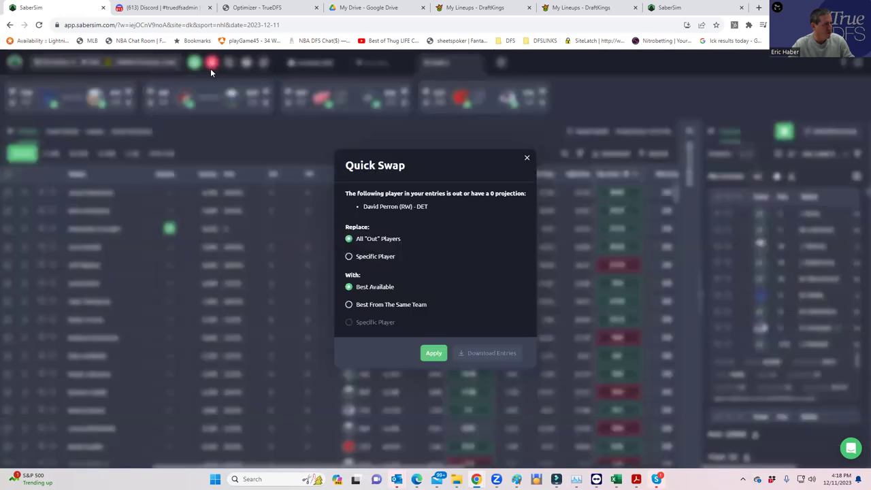
left_click(430, 354)
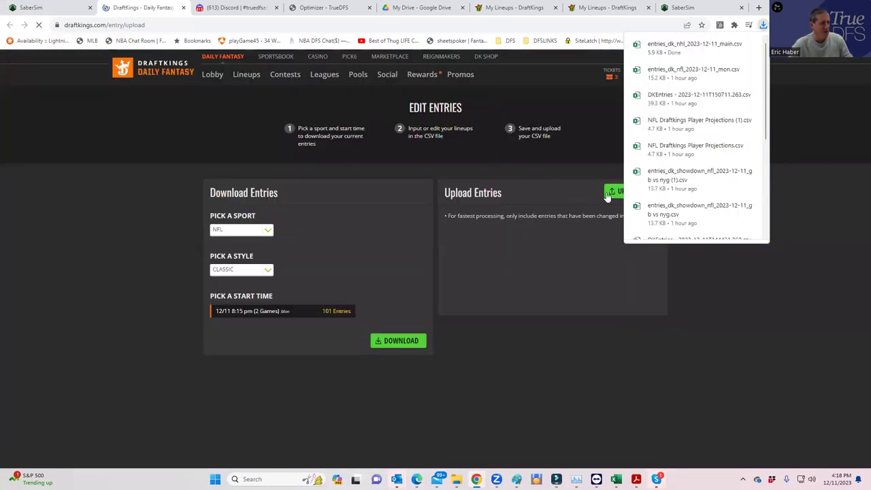
Upload entries_dk_nhl_2023-12-11_main from Downloads, updating 42 entries with 0 errors, then return to SaberSim.
left_click(626, 191)
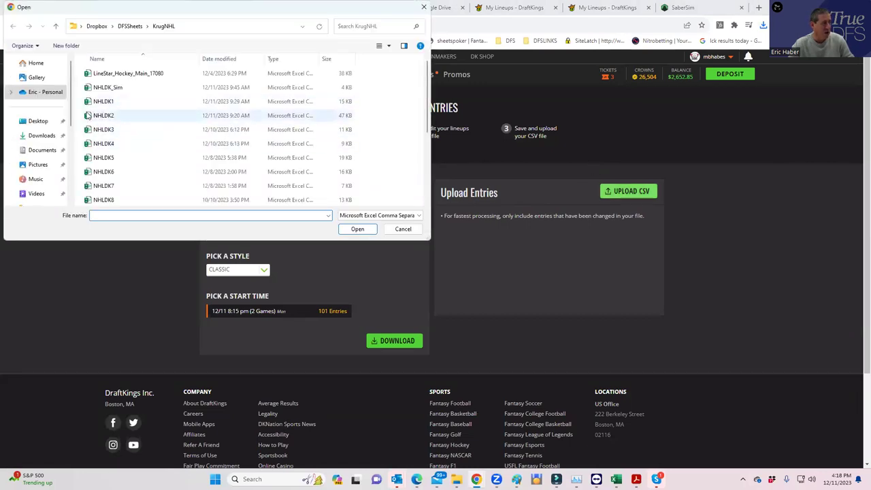
left_click(41, 135)
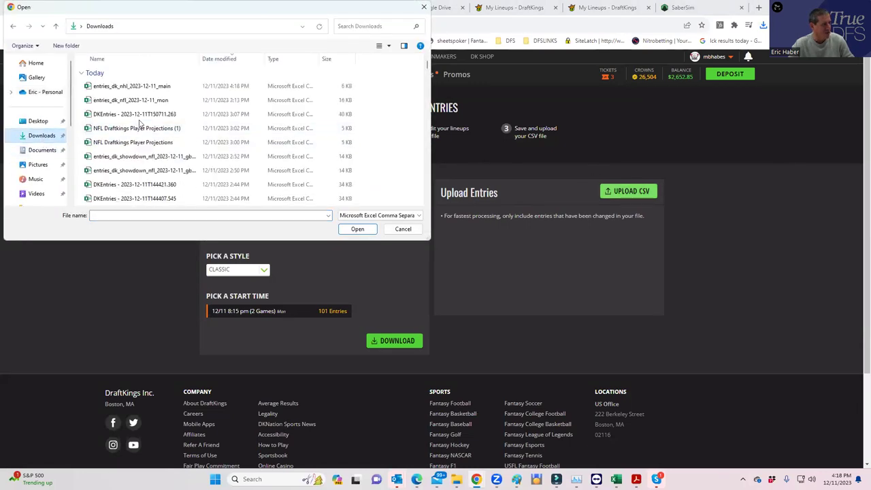
left_click(141, 86)
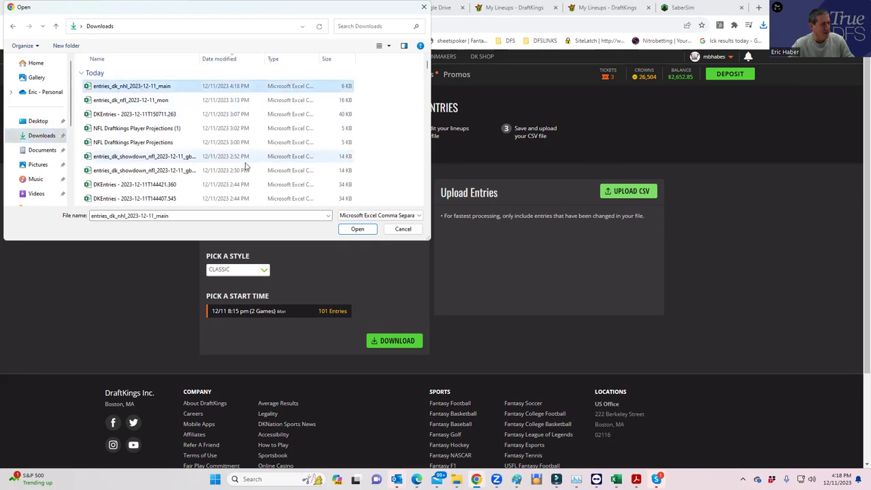
left_click(355, 230)
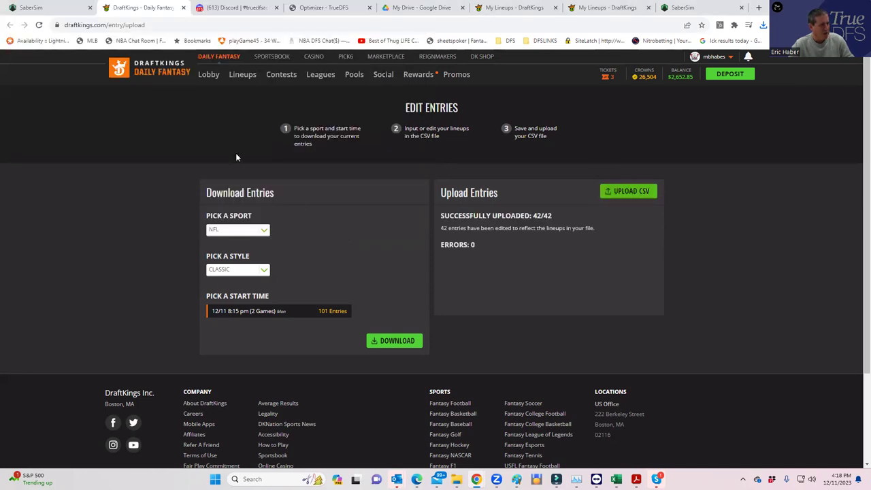
left_click(242, 75)
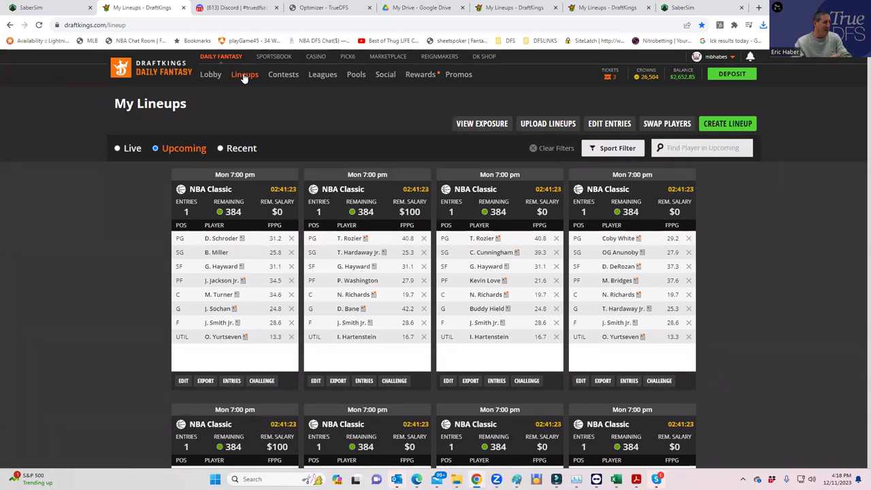
left_click(673, 8)
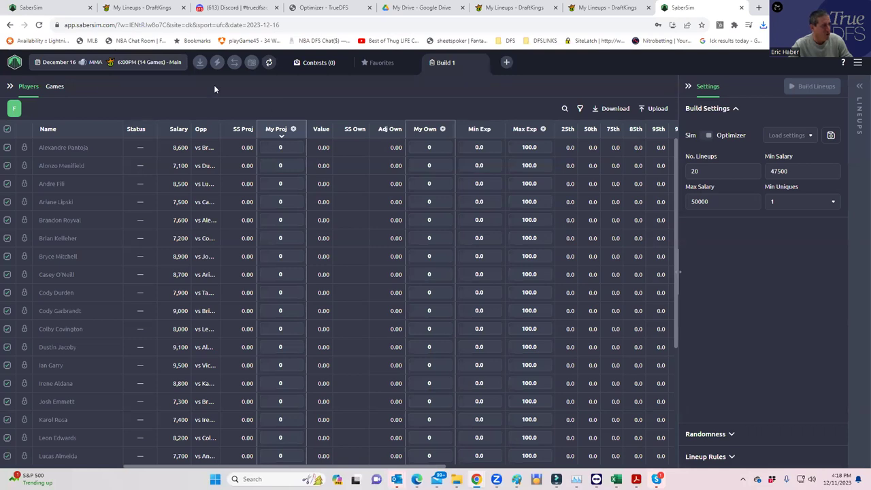